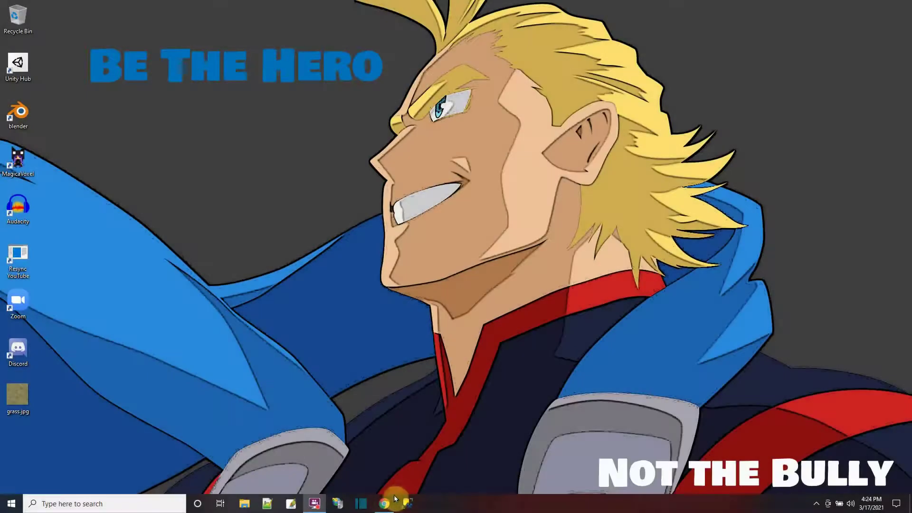
Switch to the Chrome window showing omarvision.com search results for 'pink'.
click(384, 503)
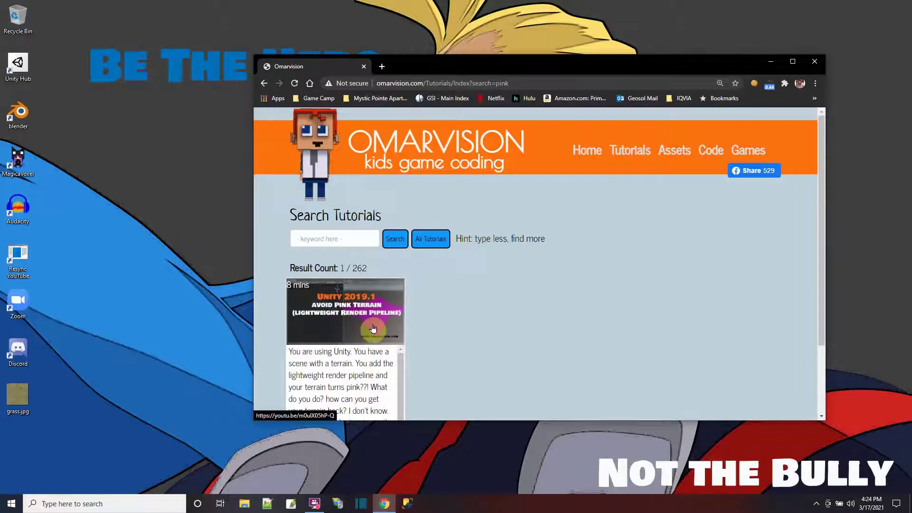
Minimize the browser showing the Avoid Pink Terrain tutorial result.
click(770, 64)
Launch Unity Hub and create a 3D project named FixTerrain with Unity 2020.2.6f1.
double_click(18, 64)
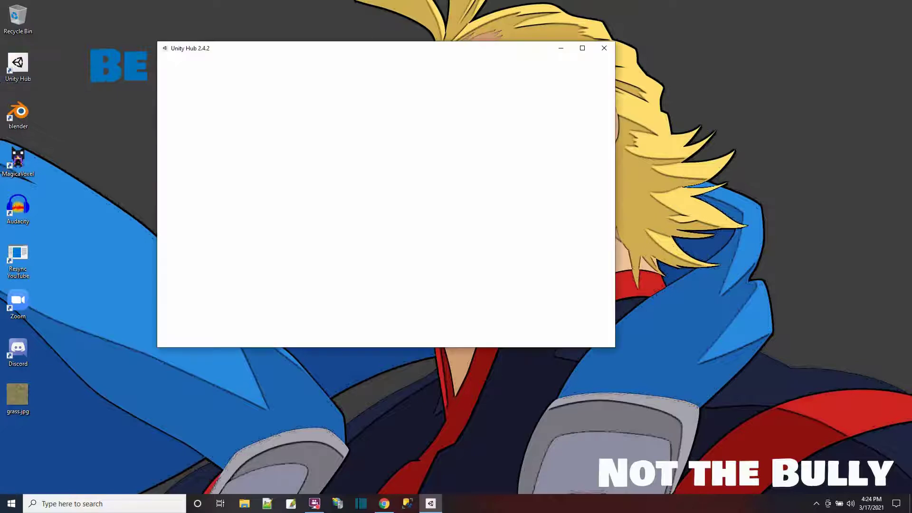
key(alt+Tab)
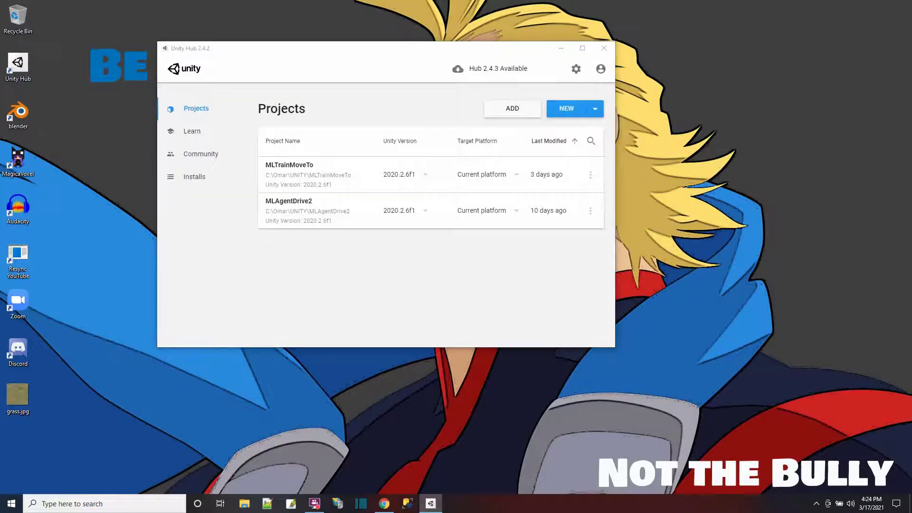
click(555, 108)
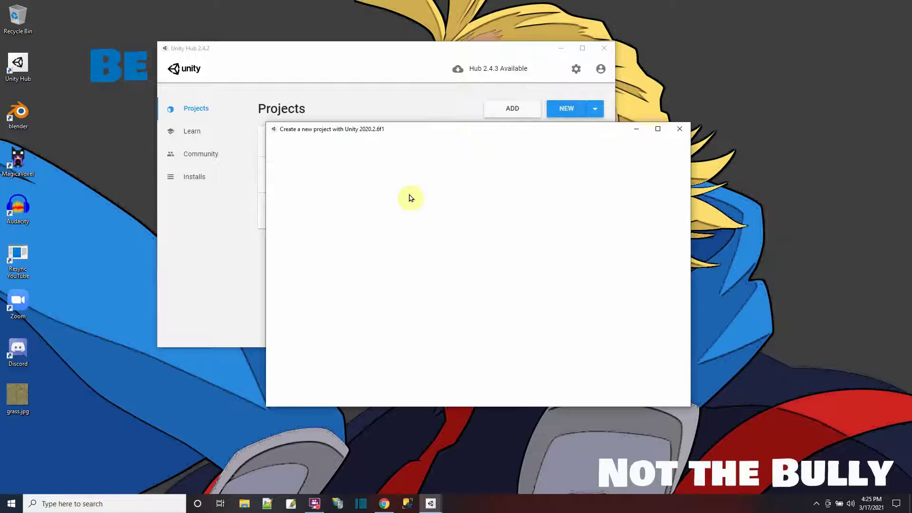
drag(578, 176, 503, 185)
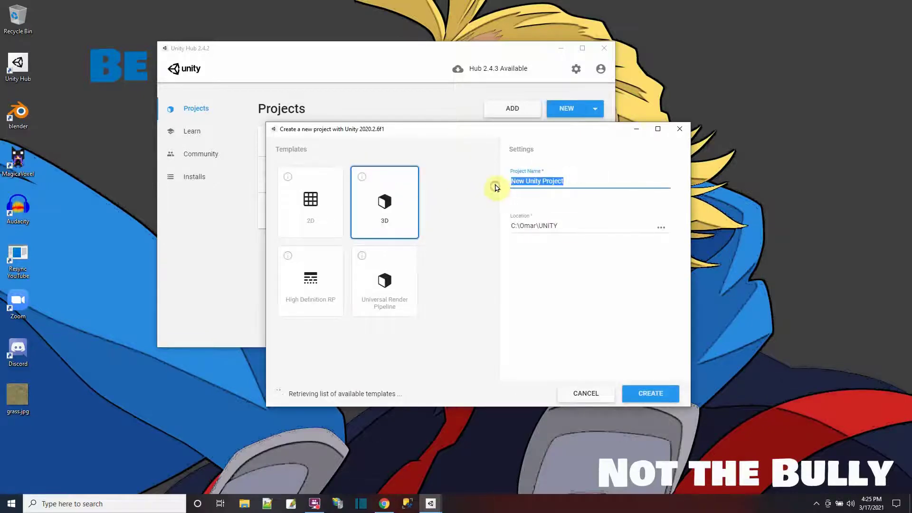
text(FixTerrain)
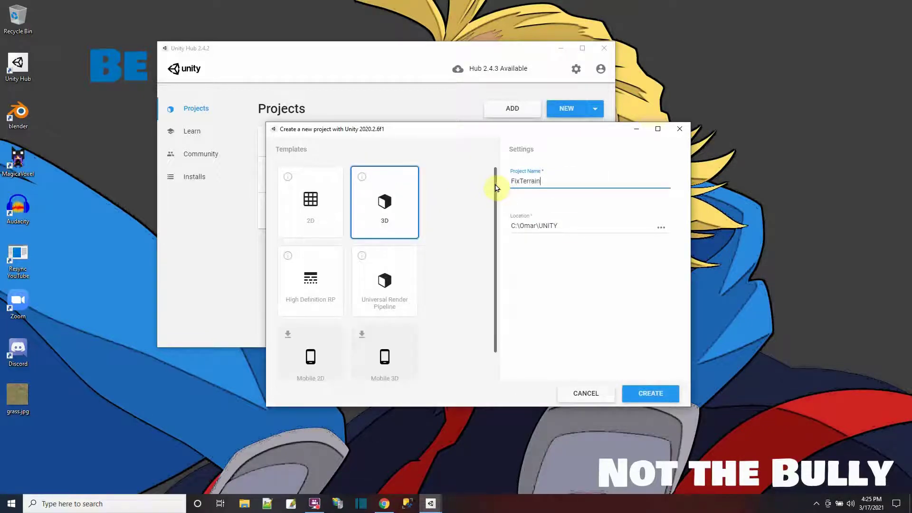
click(650, 393)
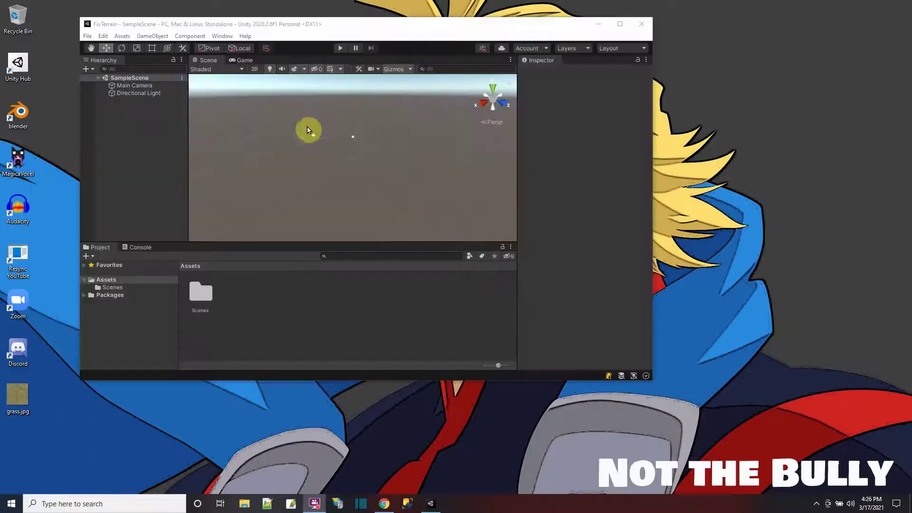
Enlarge the editor and add a Terrain object to SampleScene via 3D Object > Terrain.
drag(648, 379, 801, 455)
right_click(129, 78)
mouse_move(179, 188)
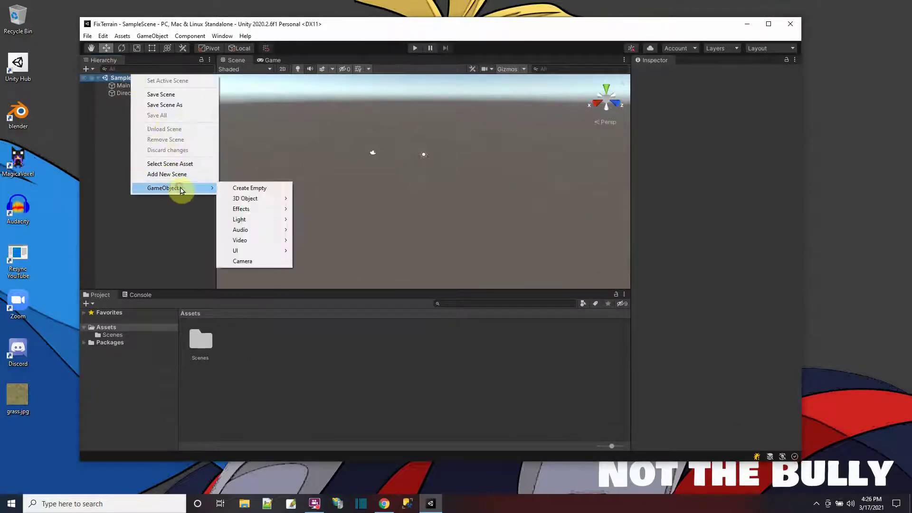
mouse_move(246, 203)
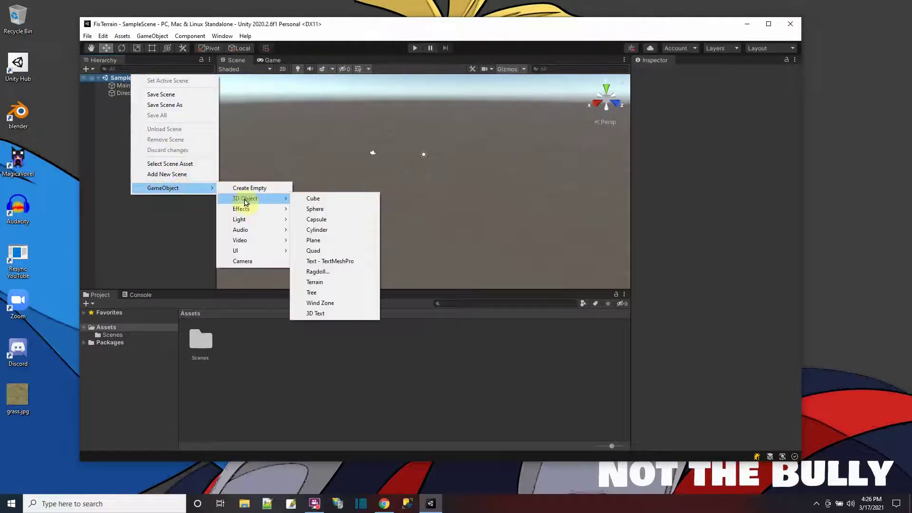
click(315, 282)
Set the terrain's width, length and height to 200 in Terrain Settings.
click(749, 153)
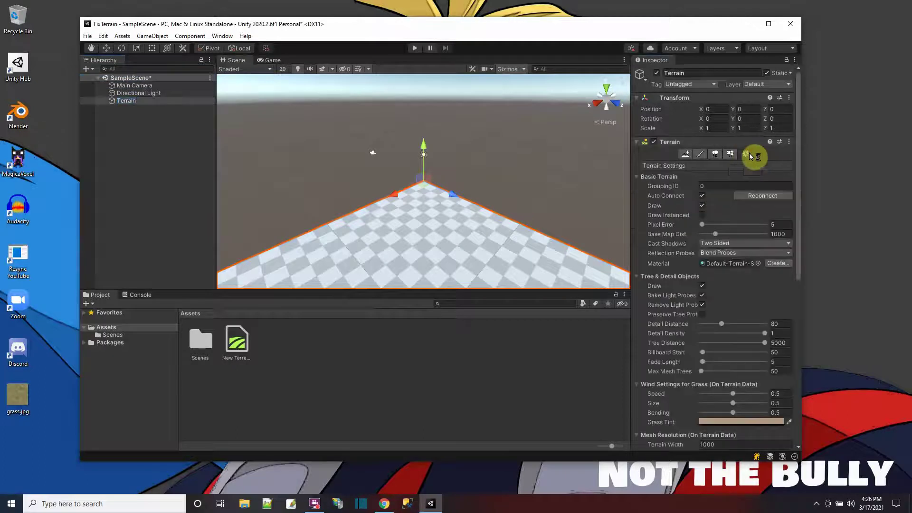
scroll(722, 234, down, 8)
scroll(723, 238, down, 1)
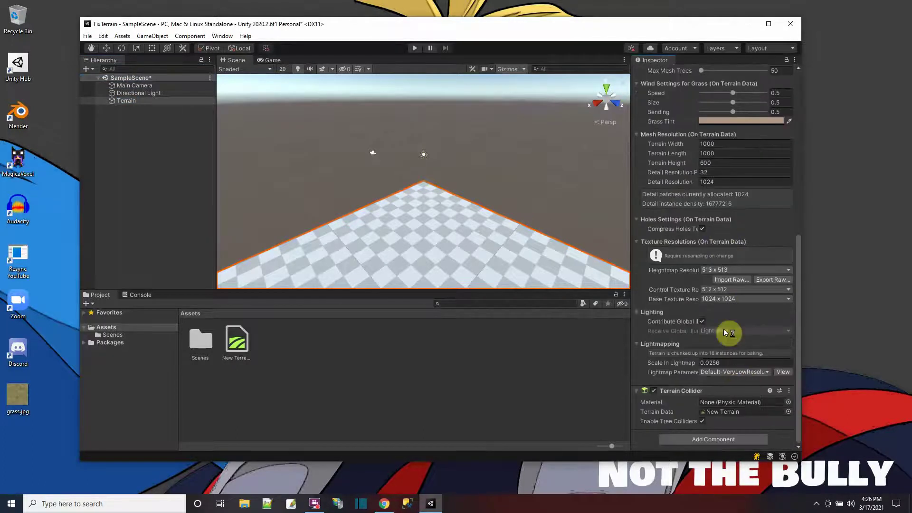
scroll(714, 244, up, 7)
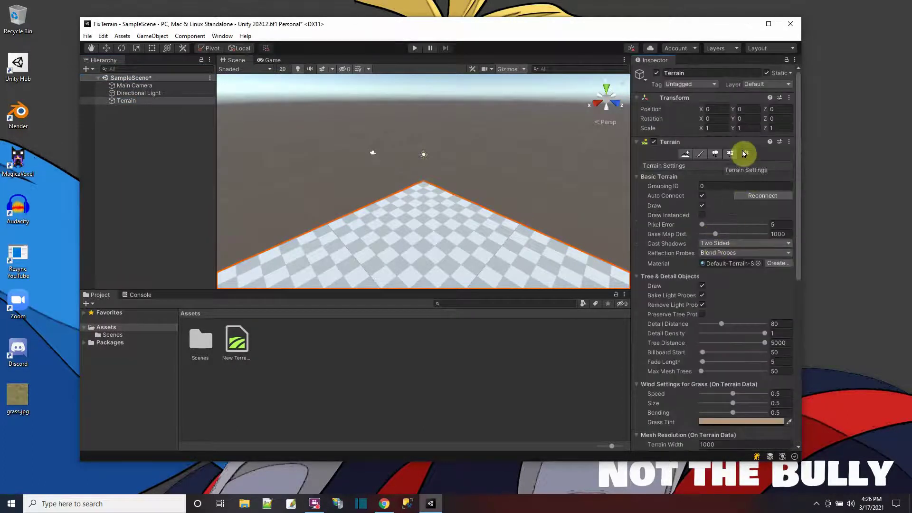
scroll(762, 331, down, 3)
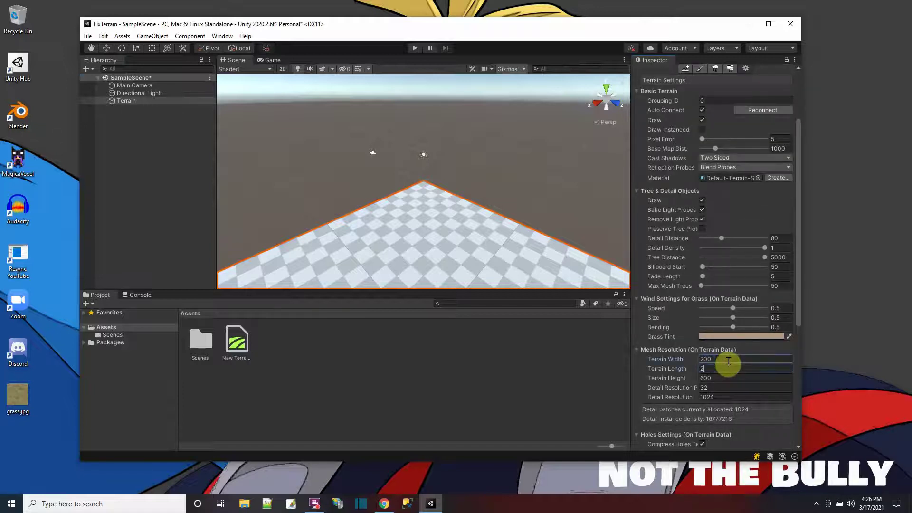
key(Tab)
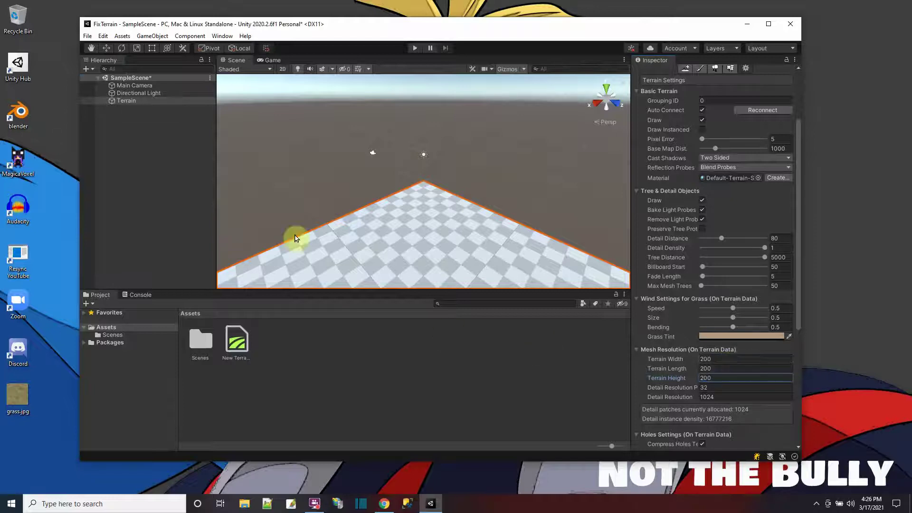
click(123, 101)
scroll(503, 189, up, 3)
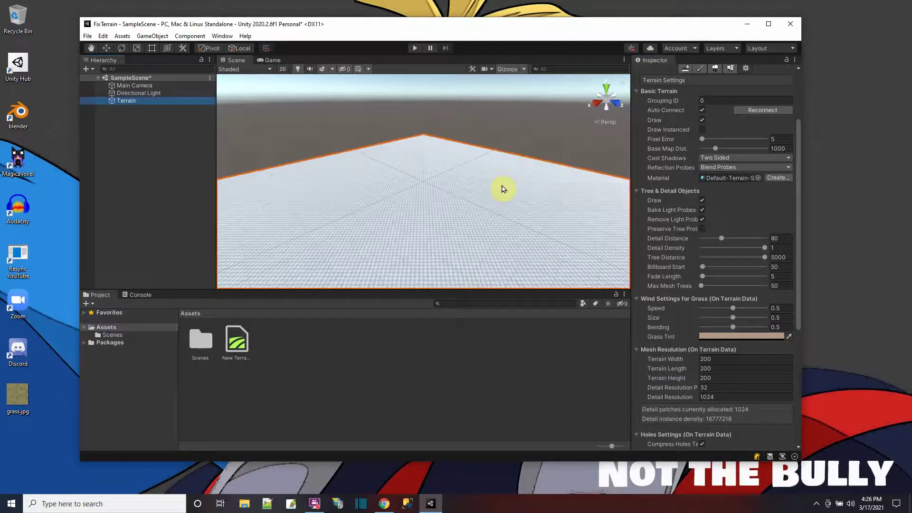
Import the grass image and create a new terrain layer using it.
click(699, 70)
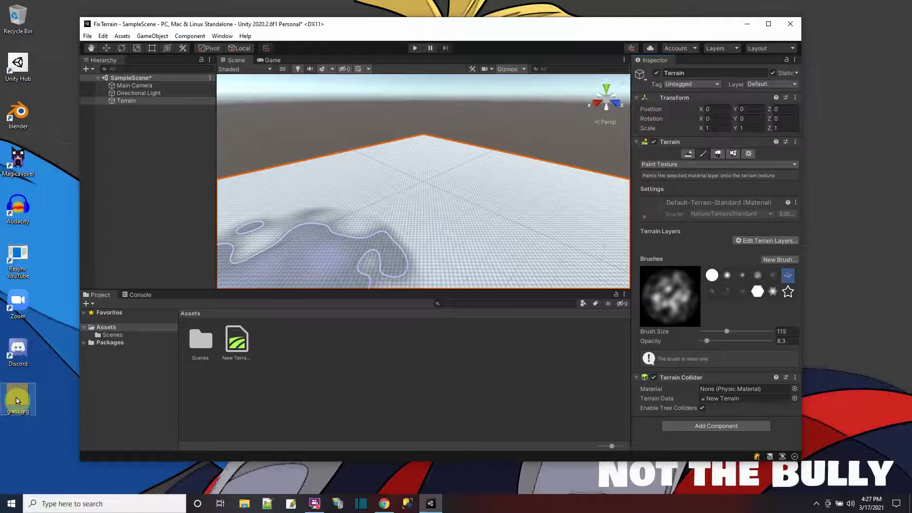
drag(16, 400, 285, 339)
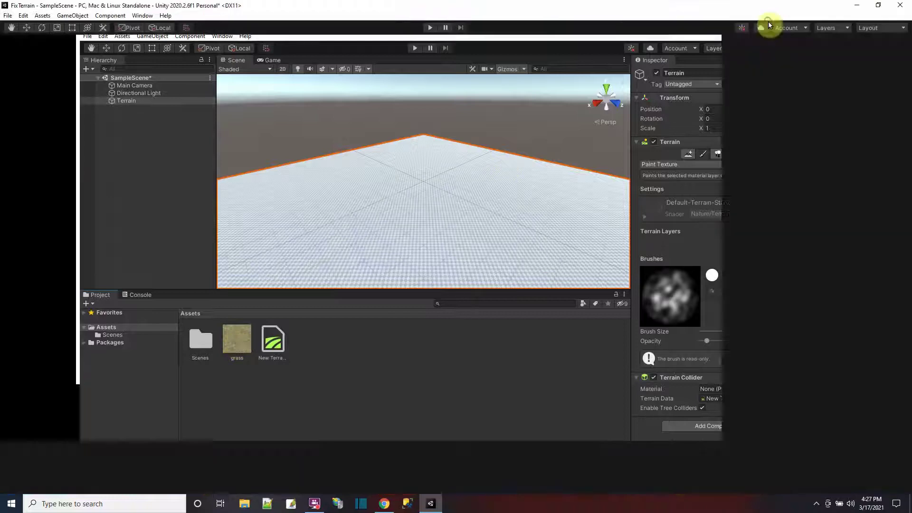
click(768, 24)
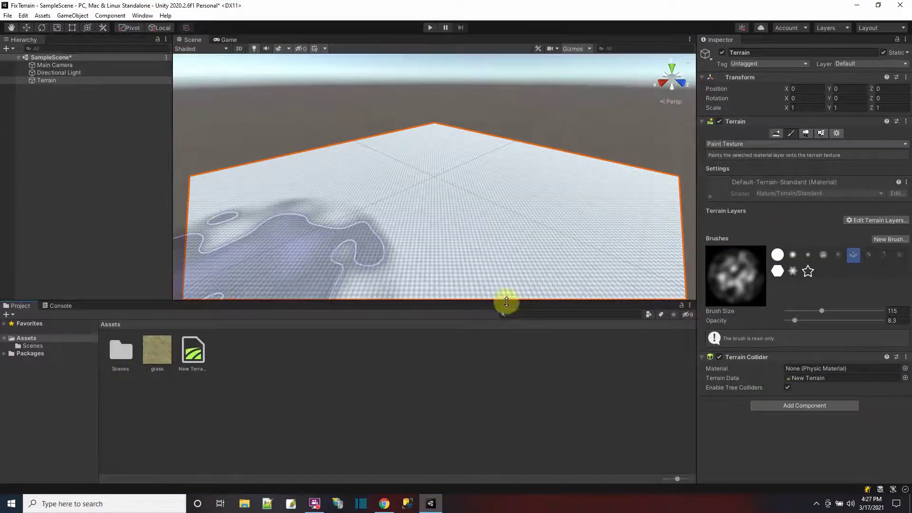
click(885, 223)
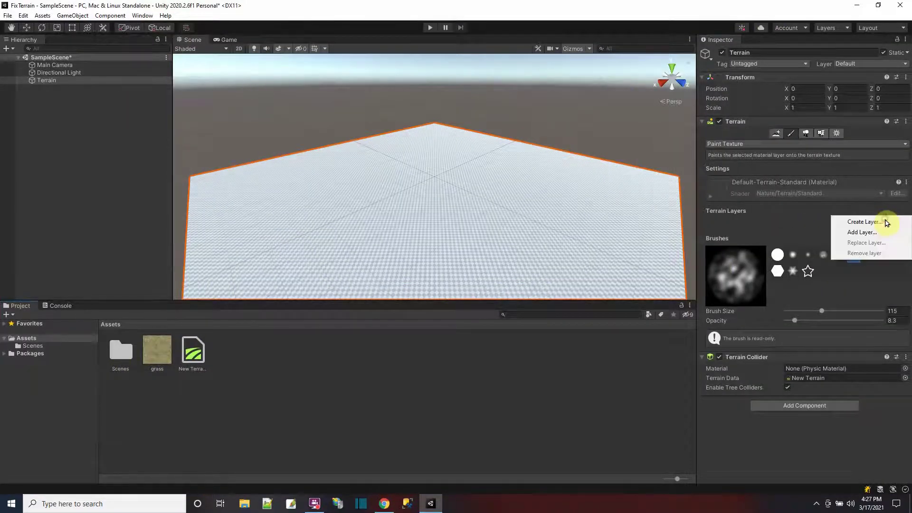
click(863, 222)
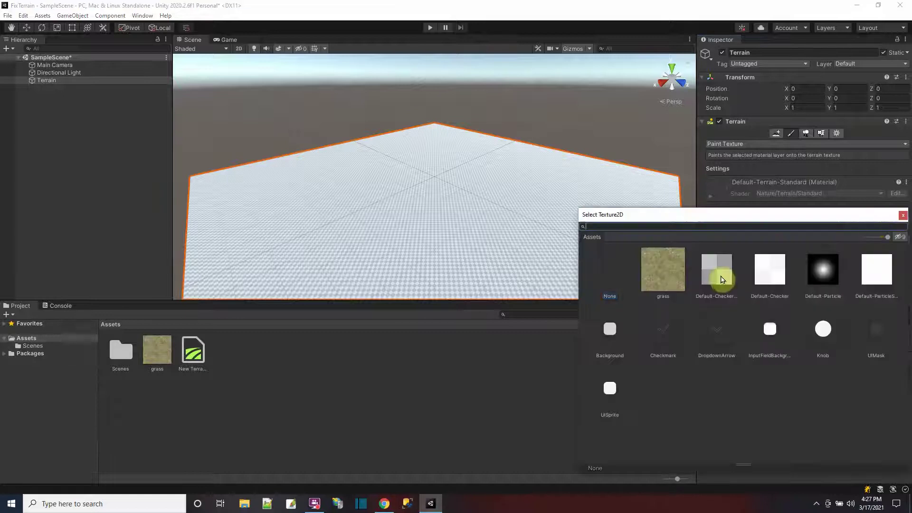
double_click(664, 269)
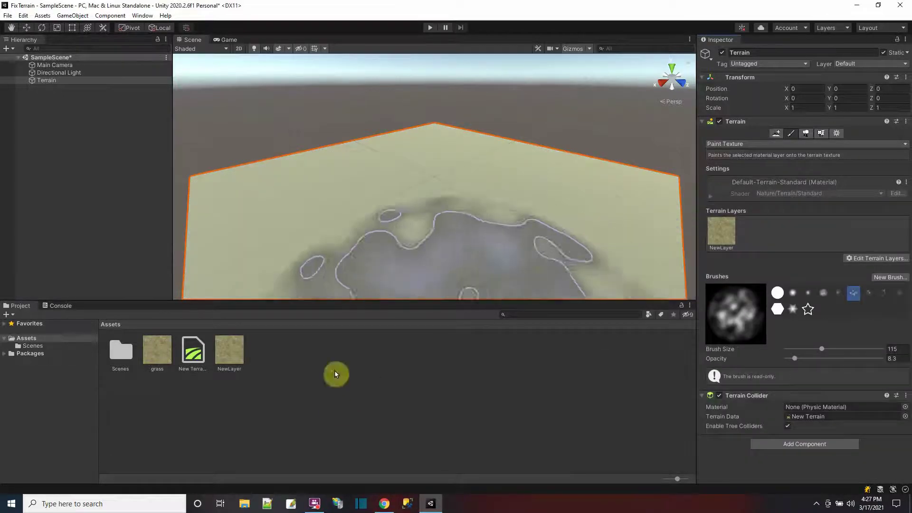
Set the NewLayer tiling size X and Y to 30.
scroll(393, 226, up, 5)
scroll(563, 206, down, 5)
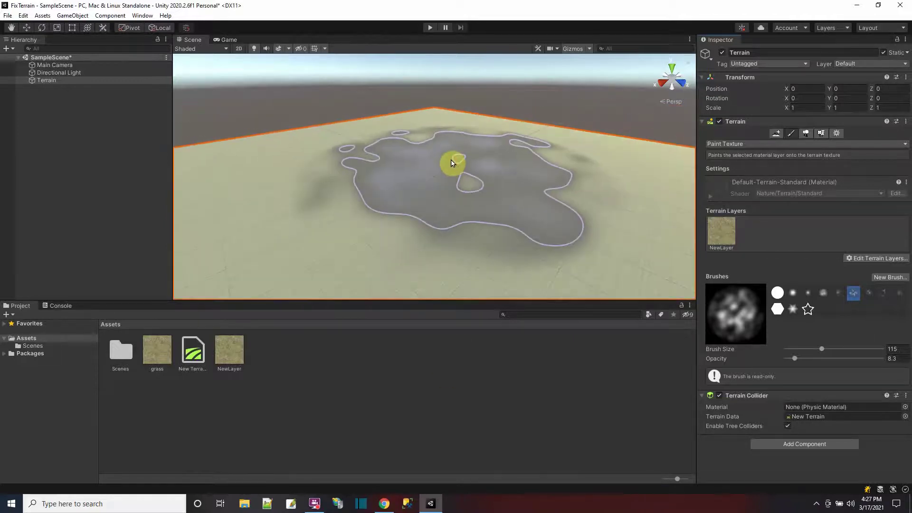
scroll(425, 213, up, 3)
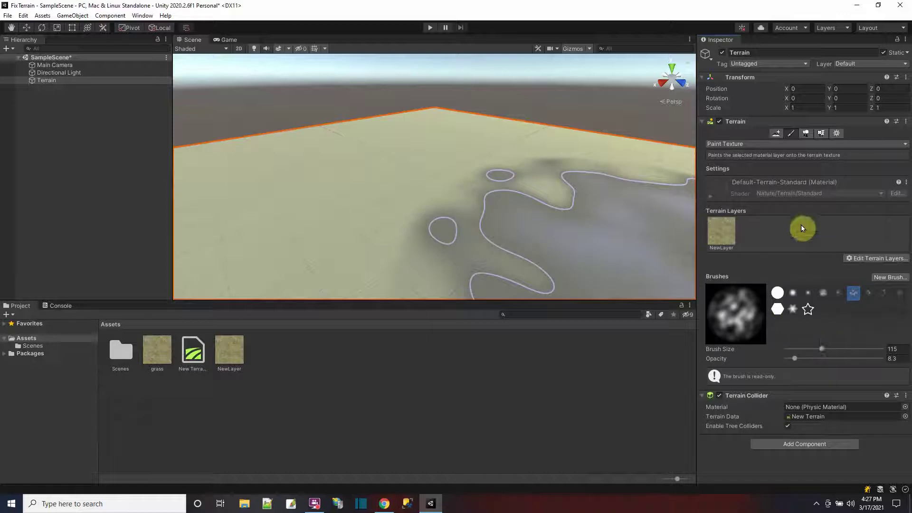
click(731, 233)
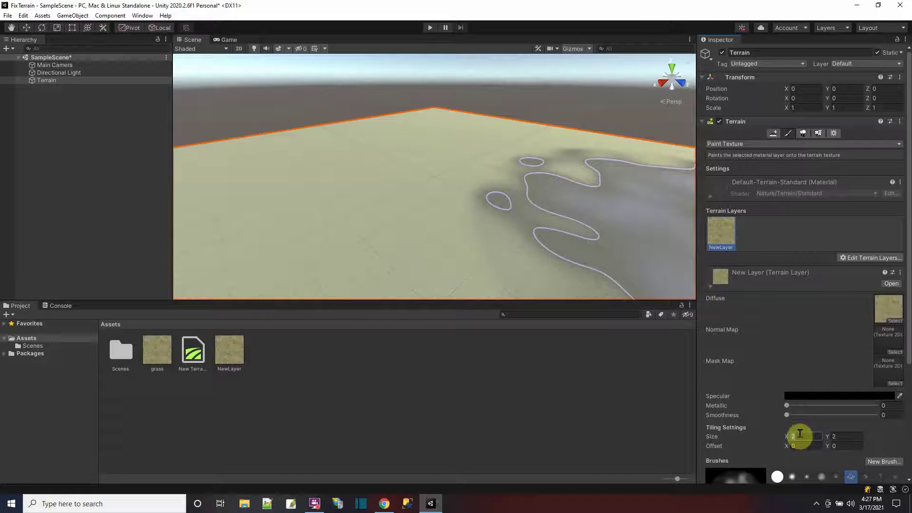
text(3030)
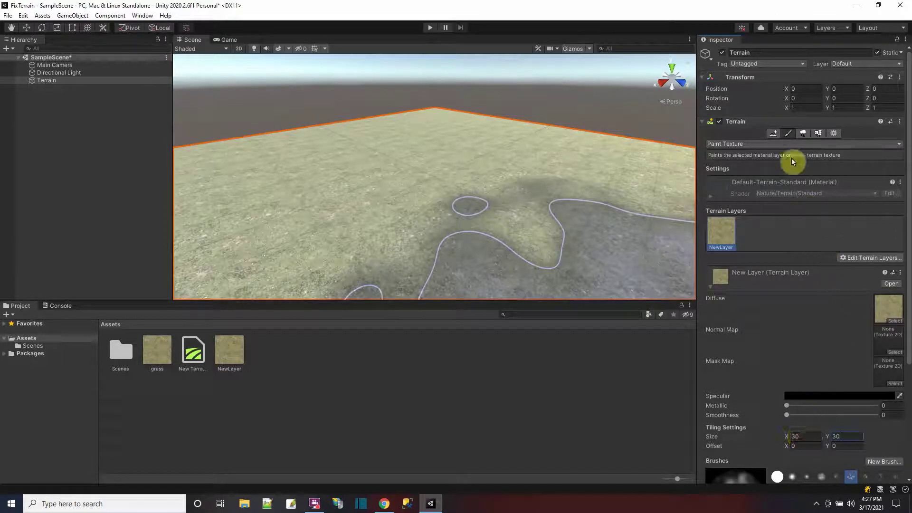
Sculpt rolling hills with Raise or Lower Terrain at 17.3 opacity and a soft round brush.
click(743, 143)
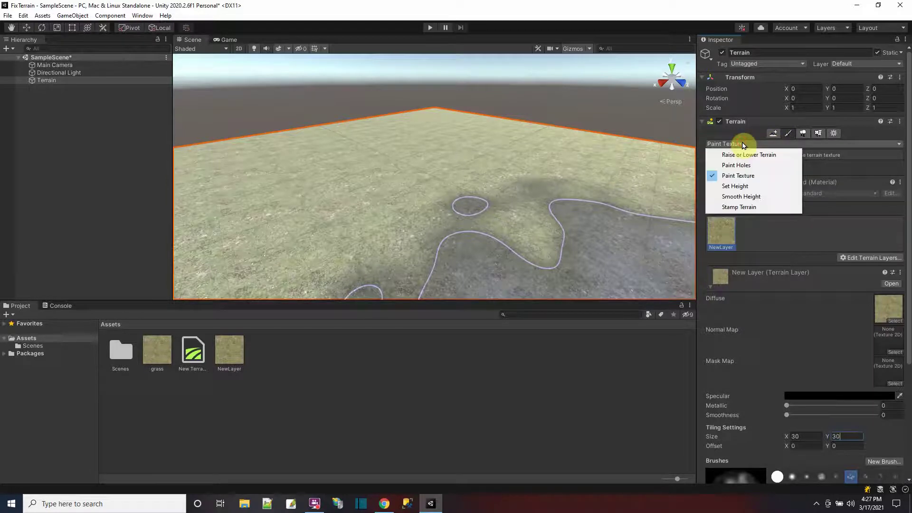
click(757, 159)
scroll(449, 171, down, 10)
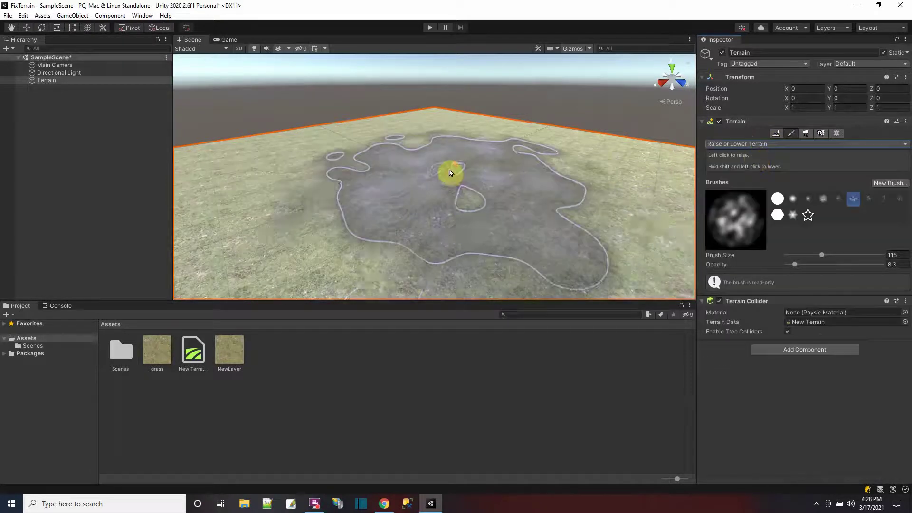
mouse_move(424, 168)
mouse_down()
mouse_move(333, 184)
mouse_move(494, 161)
mouse_move(530, 170)
mouse_move(542, 193)
mouse_move(433, 177)
mouse_up()
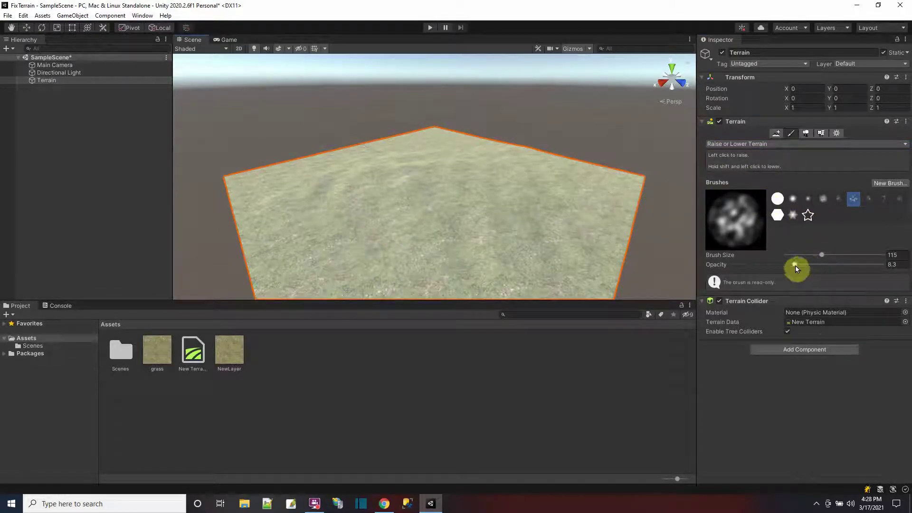
drag(796, 265, 803, 264)
mouse_move(411, 195)
mouse_down()
mouse_move(309, 169)
mouse_move(386, 148)
mouse_move(315, 187)
mouse_up()
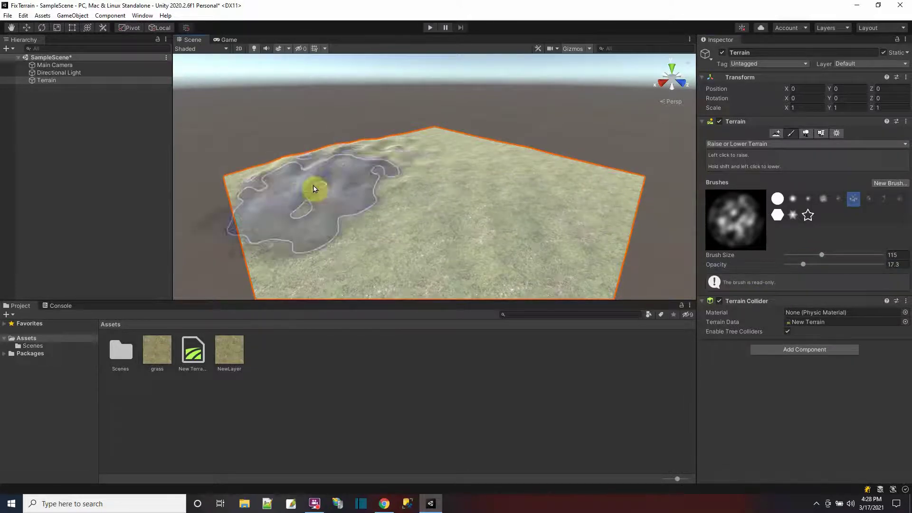
click(820, 199)
mouse_move(513, 179)
mouse_down()
mouse_move(534, 202)
mouse_move(444, 256)
mouse_move(393, 261)
mouse_up()
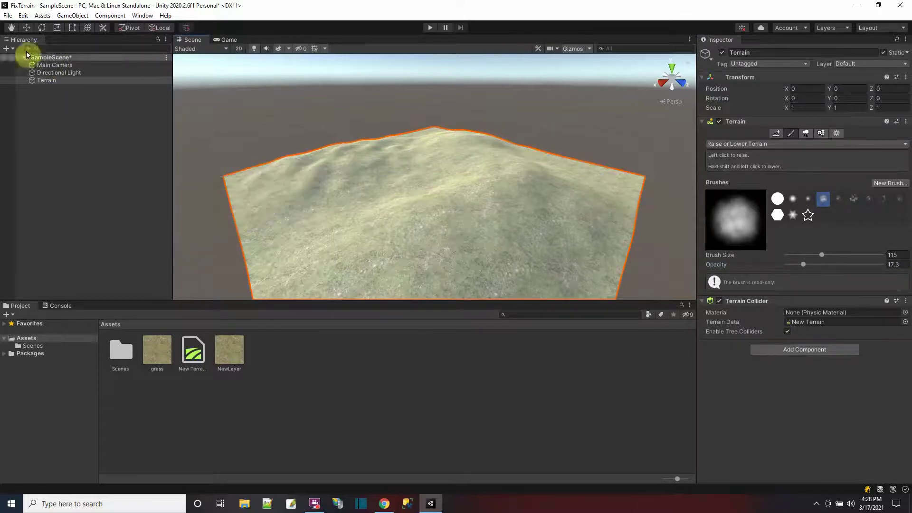
Save SampleScene and enlarge the Scene view by shrinking the surrounding panels.
click(8, 16)
click(27, 62)
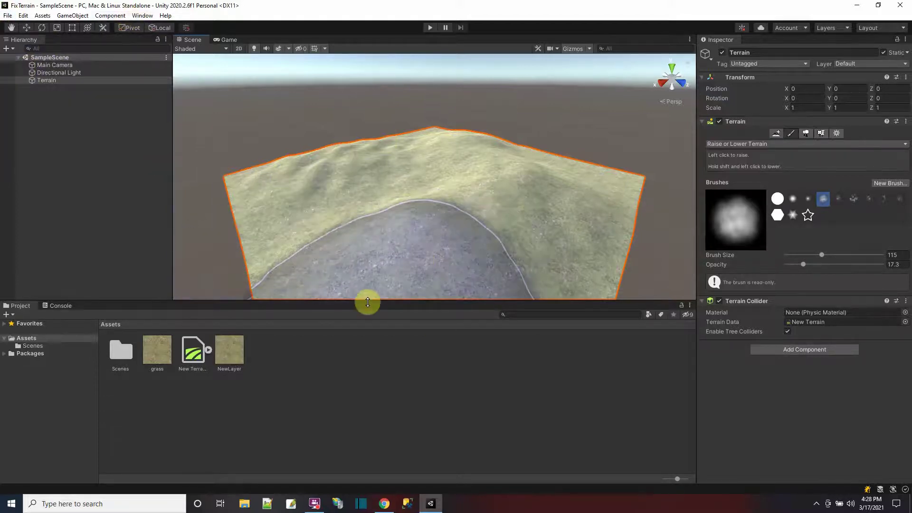
drag(368, 302, 352, 357)
drag(173, 214, 106, 206)
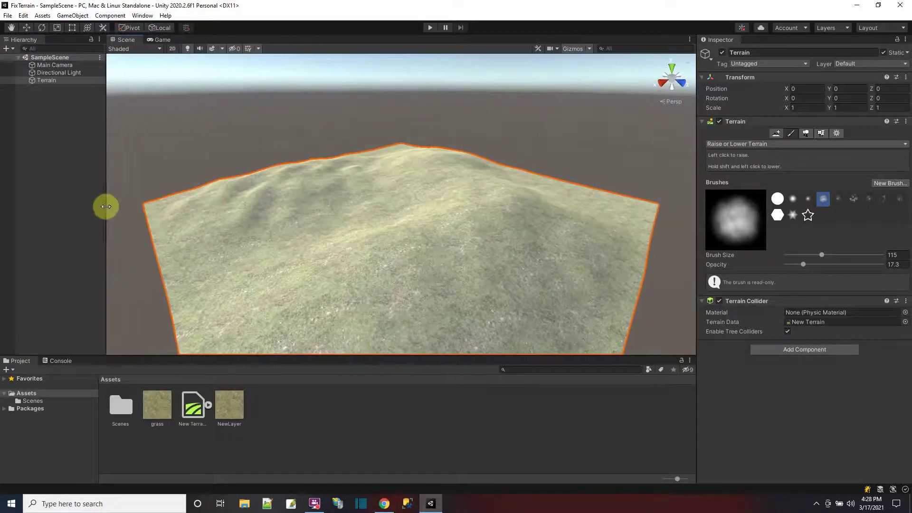
drag(697, 163, 751, 157)
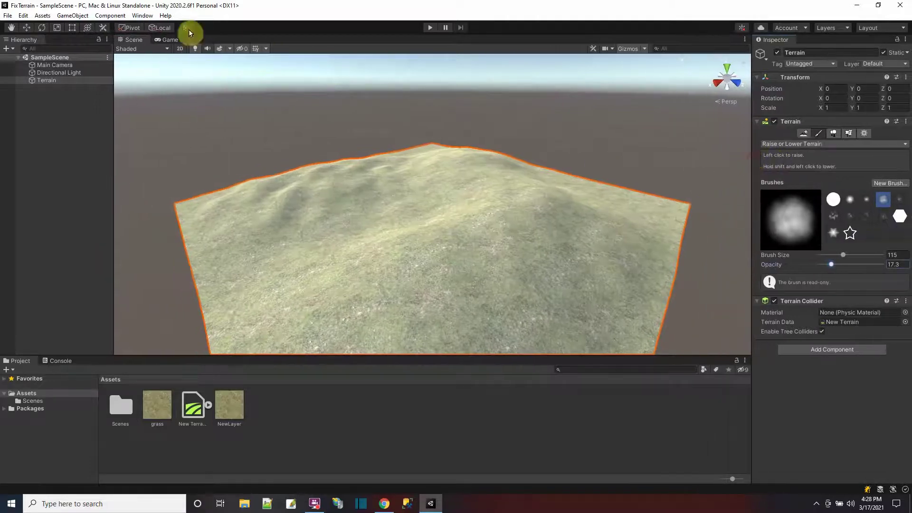
In Package Manager, list the Unity Registry and install Universal RP 10.3.2.
click(141, 16)
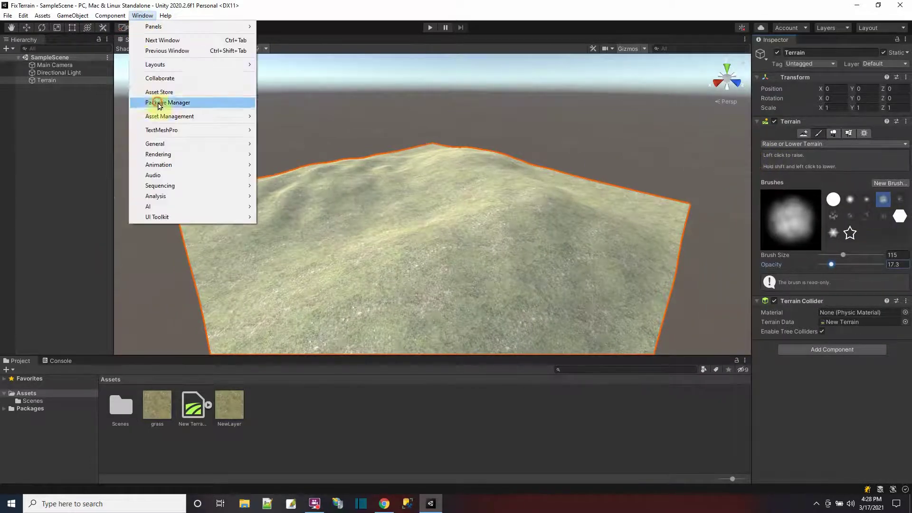
click(163, 102)
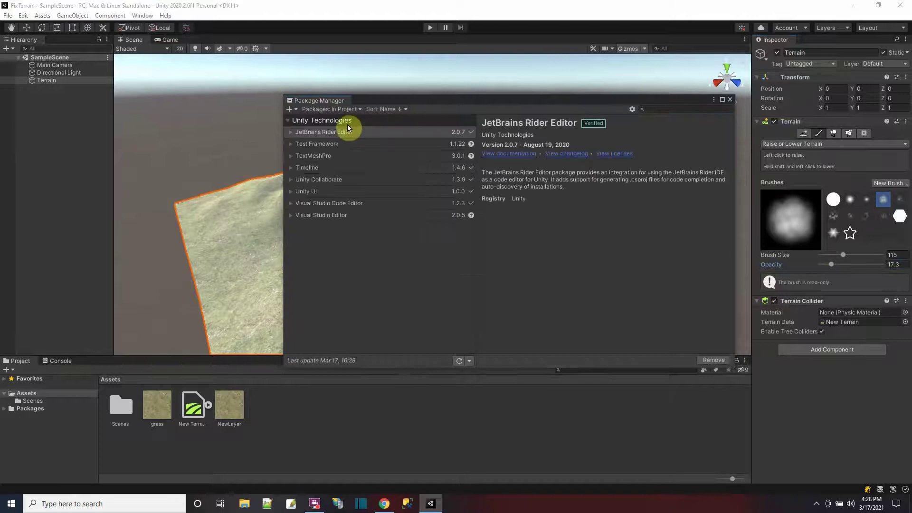
click(355, 110)
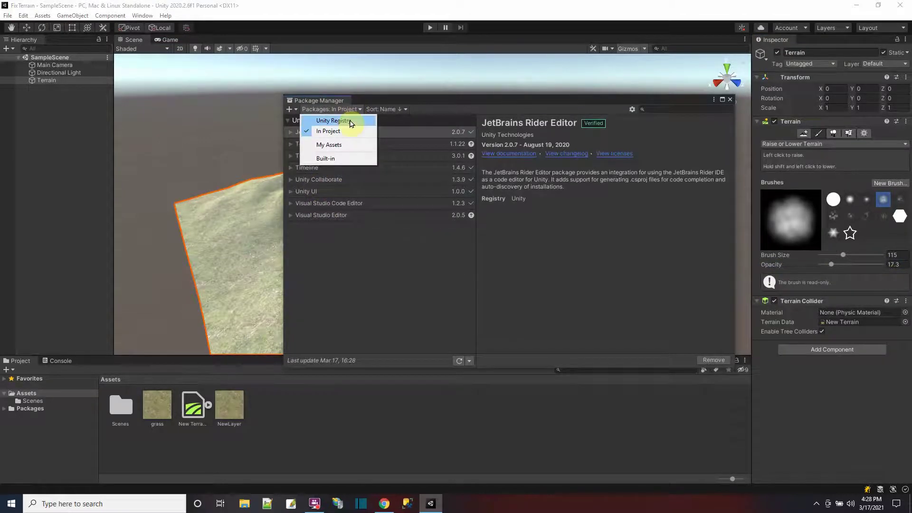
click(350, 124)
scroll(363, 223, down, 3)
scroll(356, 256, down, 10)
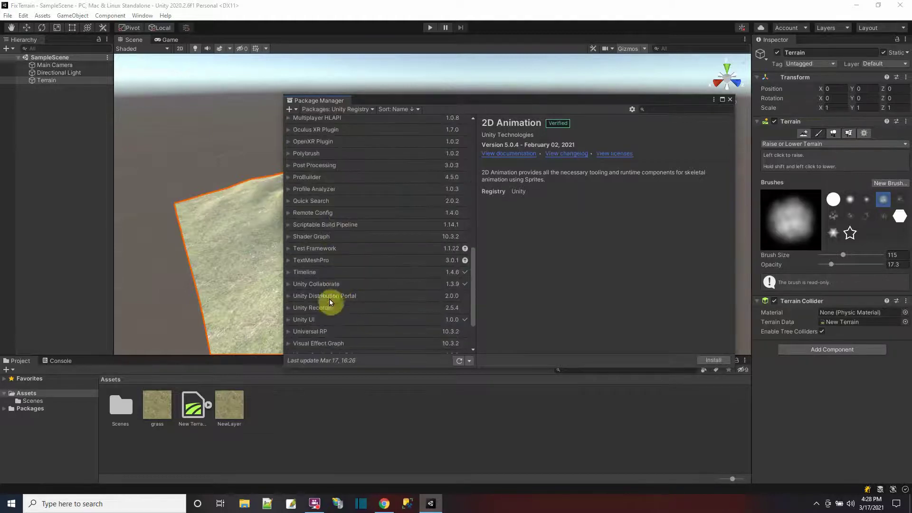
click(335, 332)
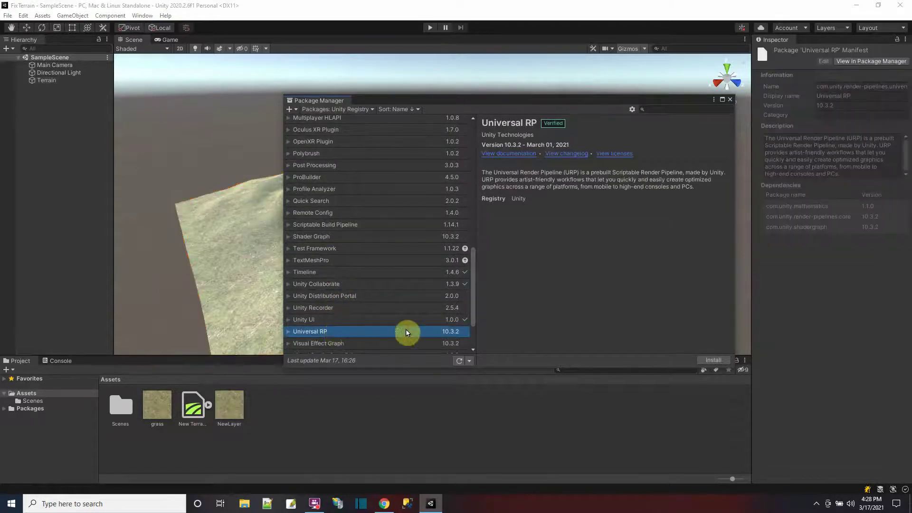
click(710, 361)
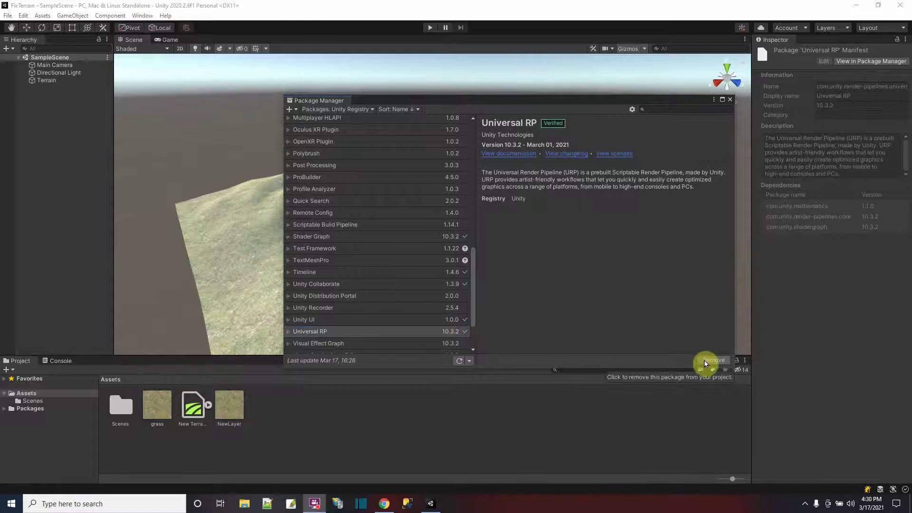
click(730, 99)
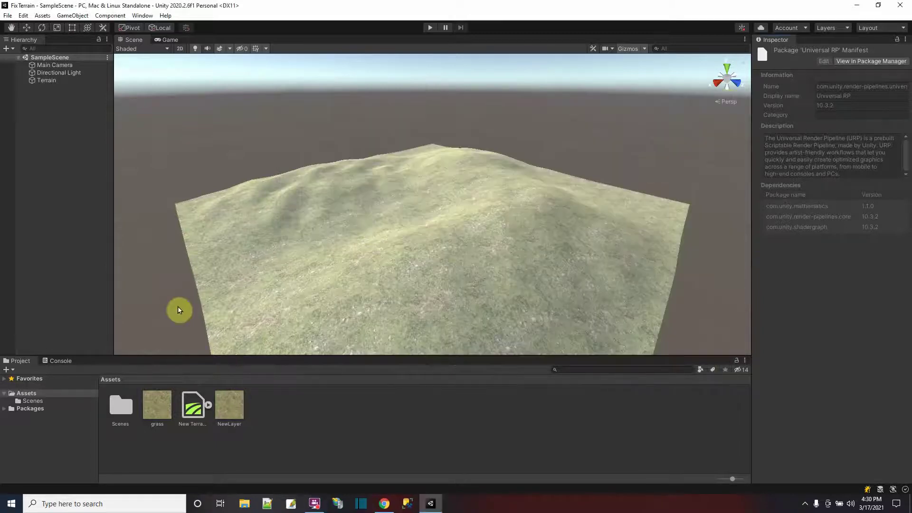
click(6, 409)
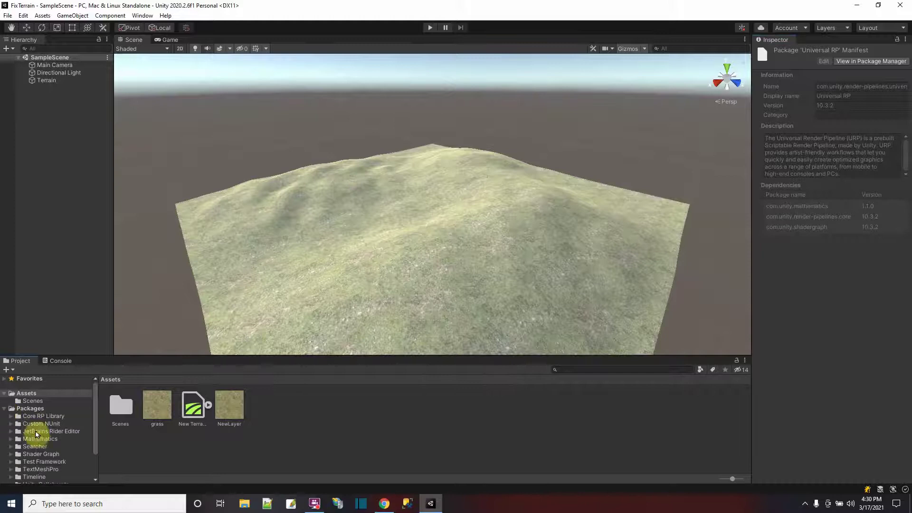
scroll(52, 453, down, 2)
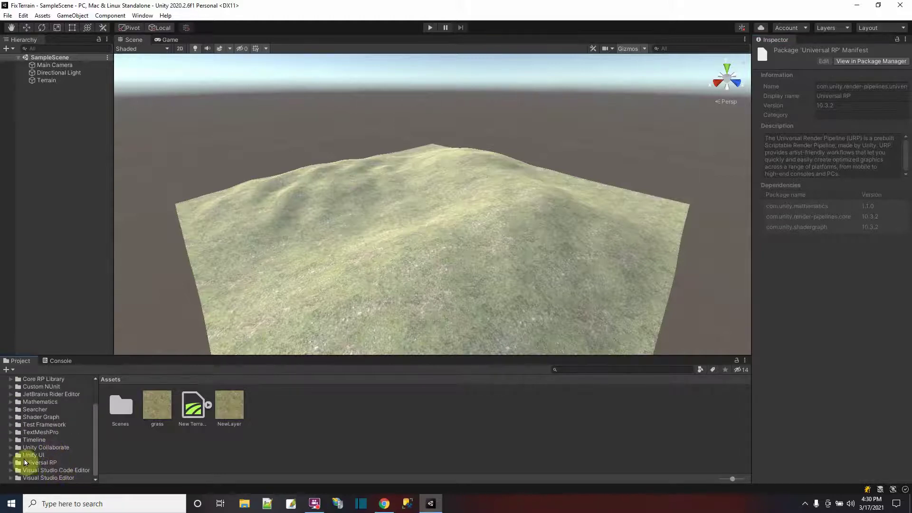
scroll(30, 463, up, 3)
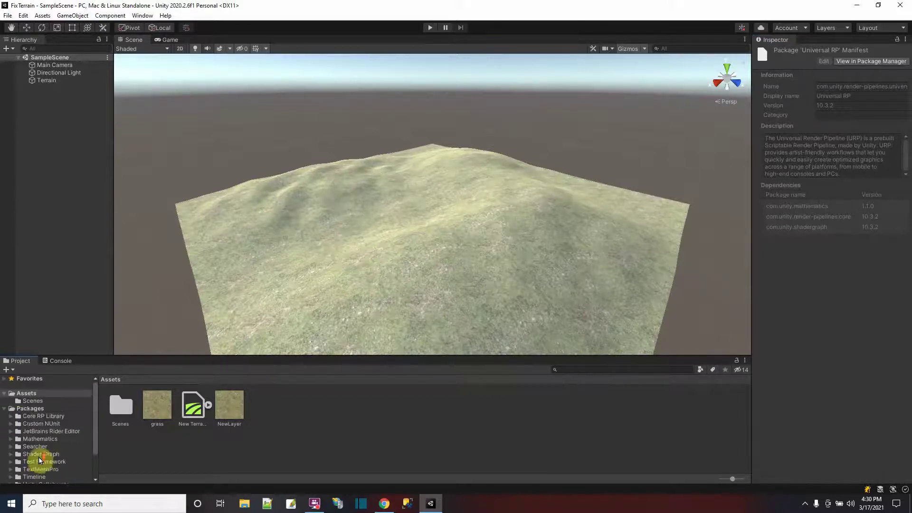
click(5, 408)
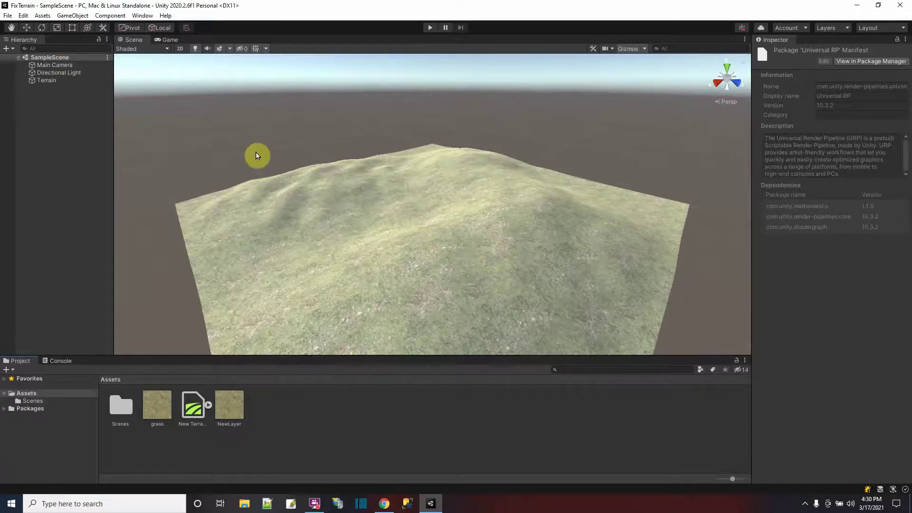
Create a Universal Render Pipeline Pipeline Asset in Assets named URP.
right_click(397, 404)
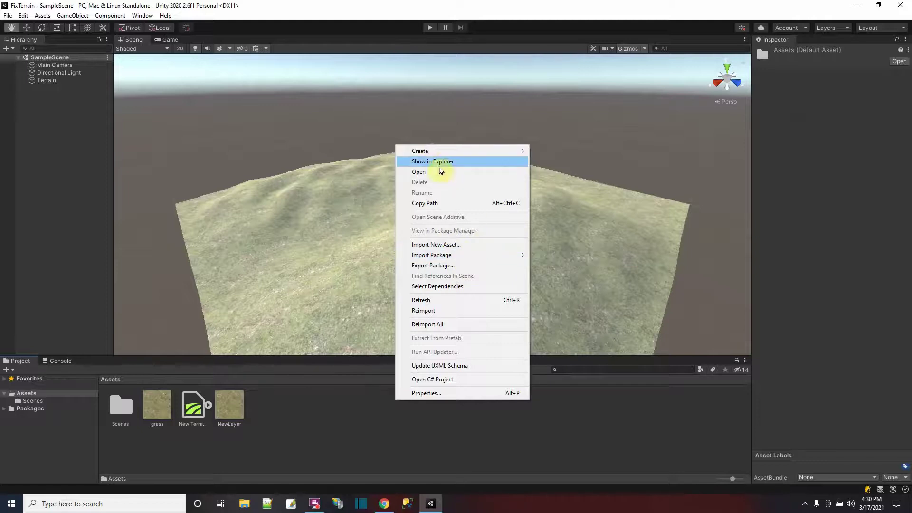
mouse_move(431, 150)
mouse_move(594, 272)
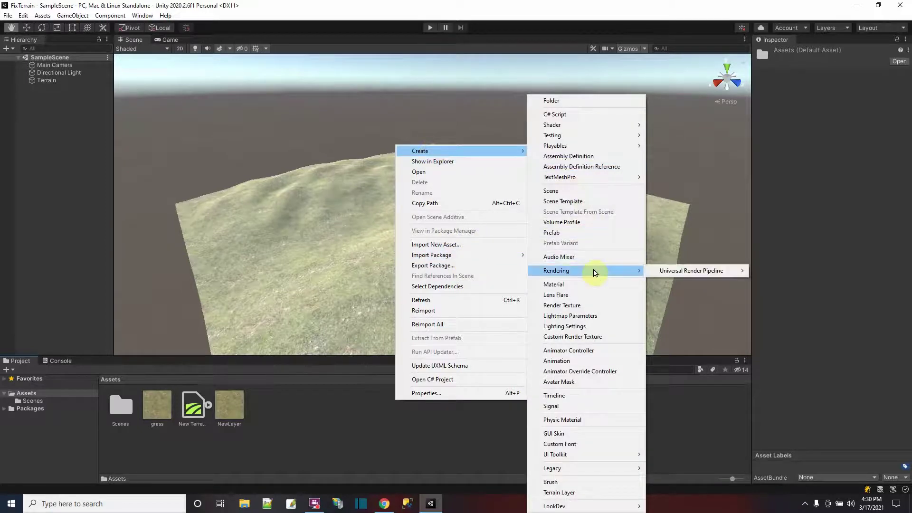
mouse_move(674, 272)
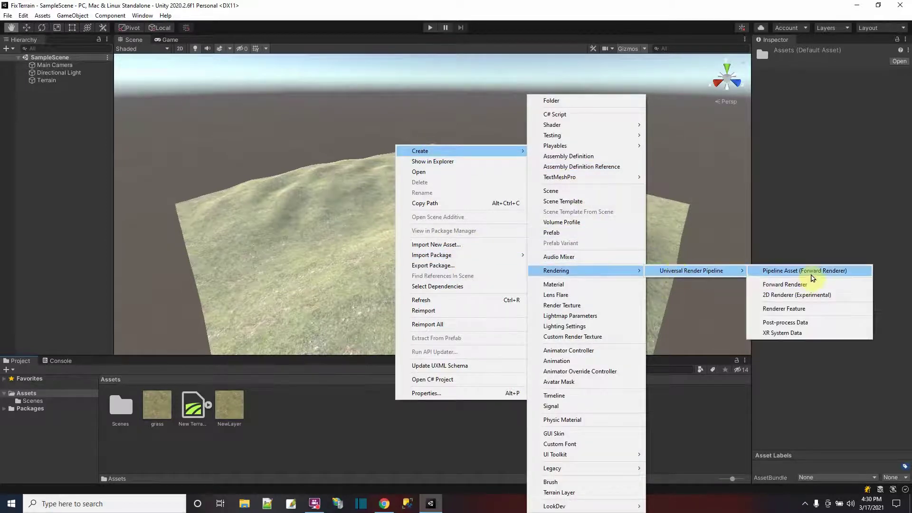
click(815, 271)
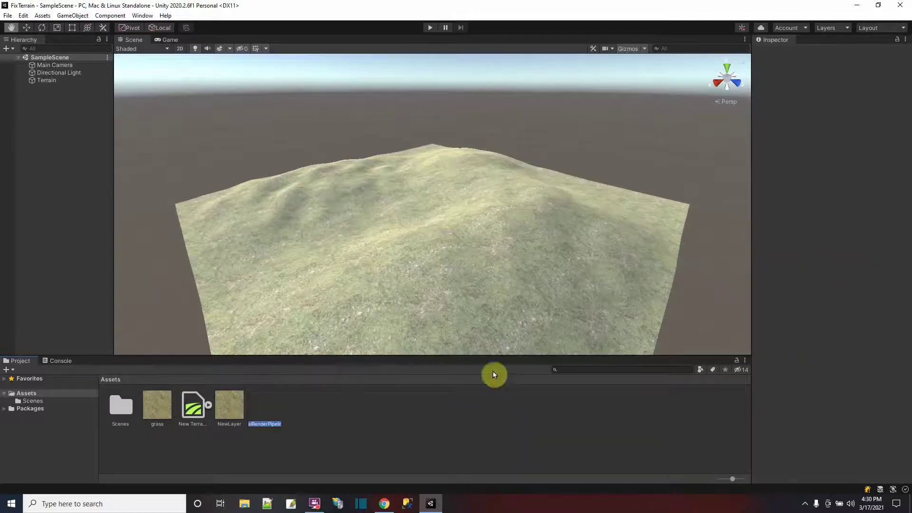
text(URP)
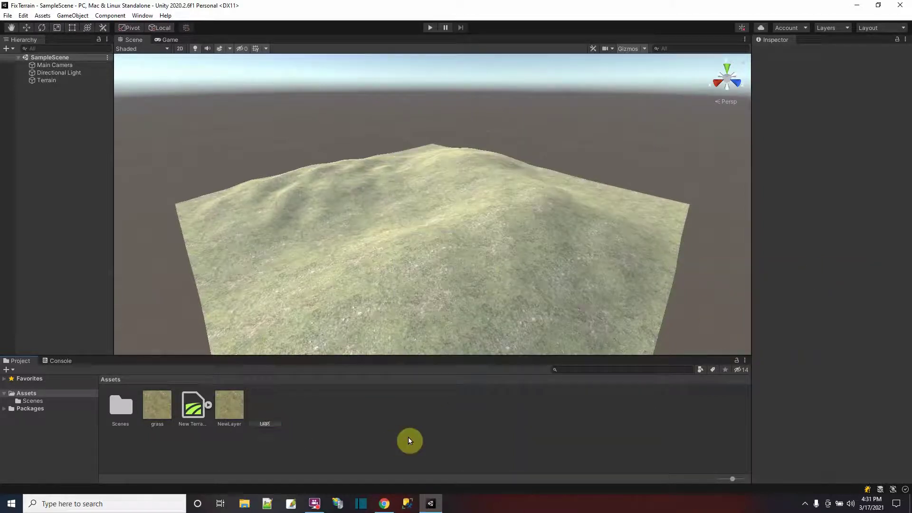
key(Return)
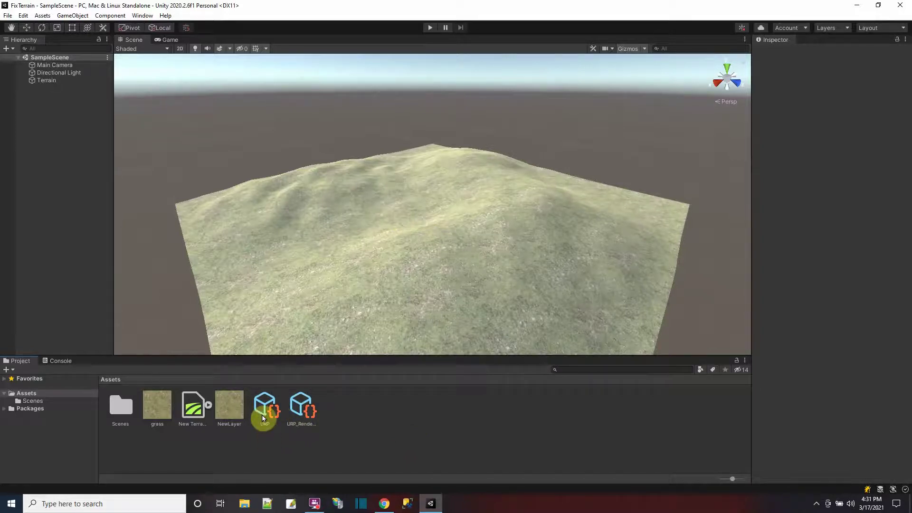
Assign URP as the Scriptable Render Pipeline asset in Project Settings > Graphics.
click(23, 16)
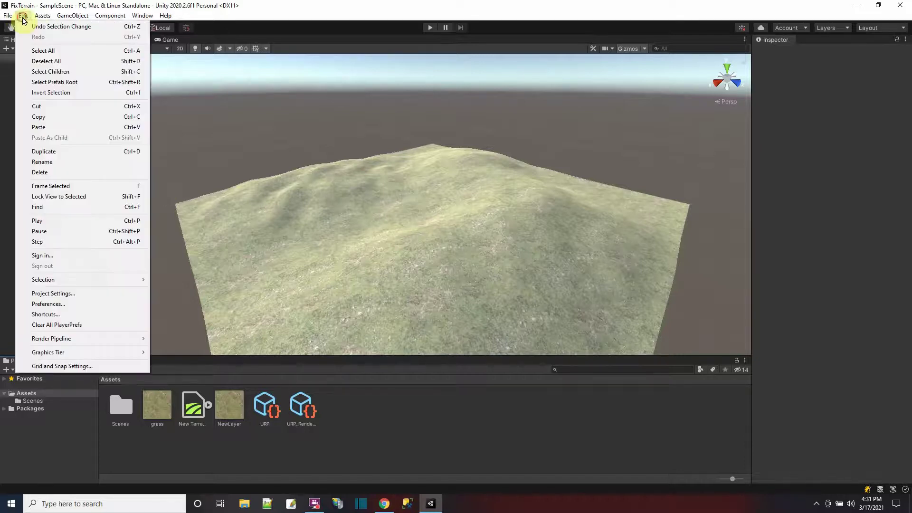
click(68, 295)
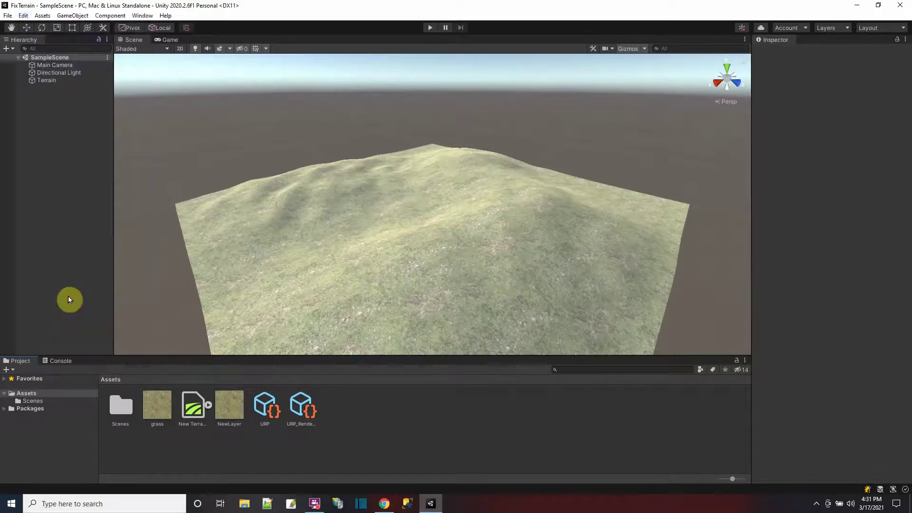
click(327, 151)
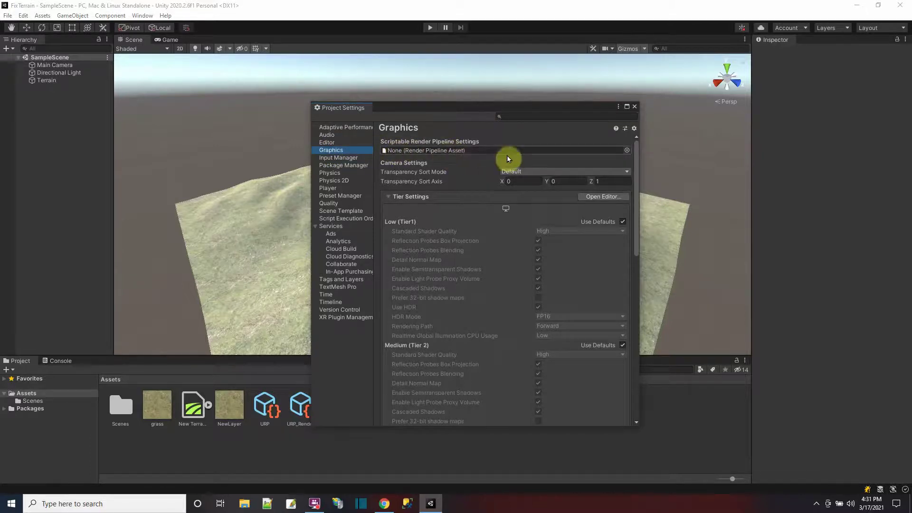
click(628, 151)
click(602, 179)
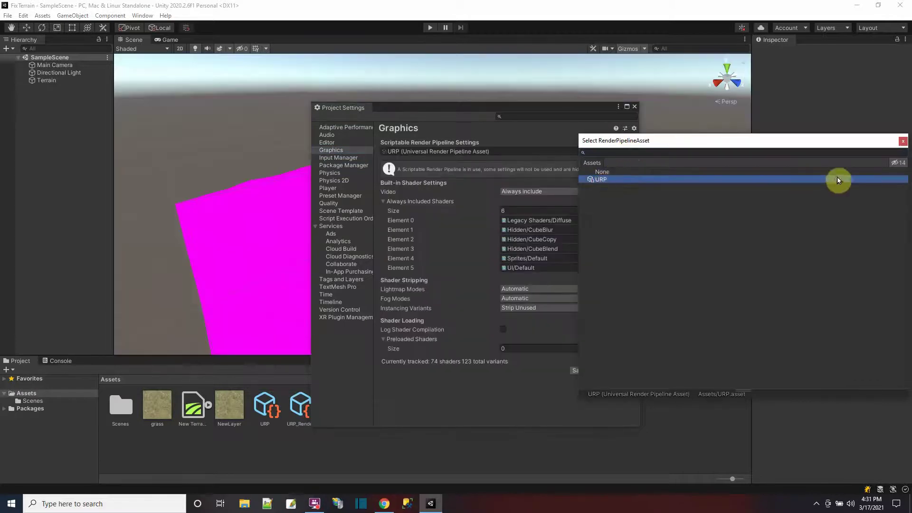
click(902, 143)
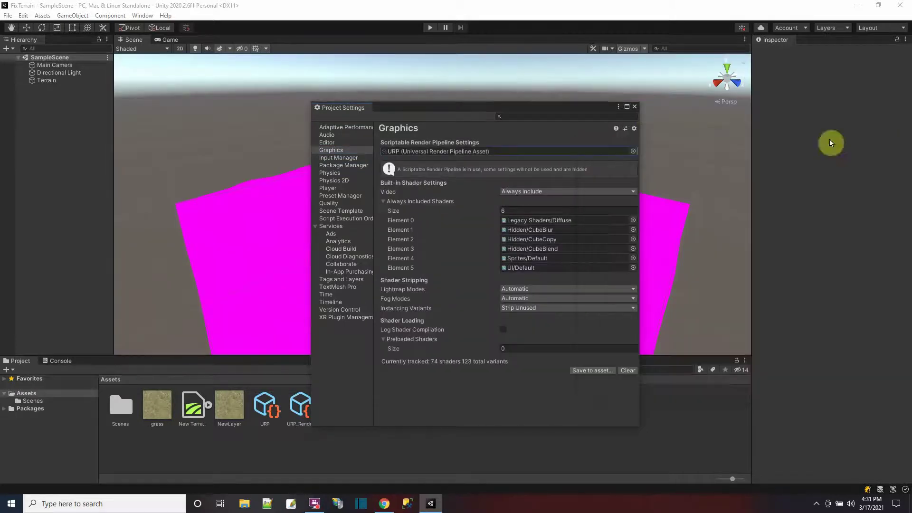
click(635, 107)
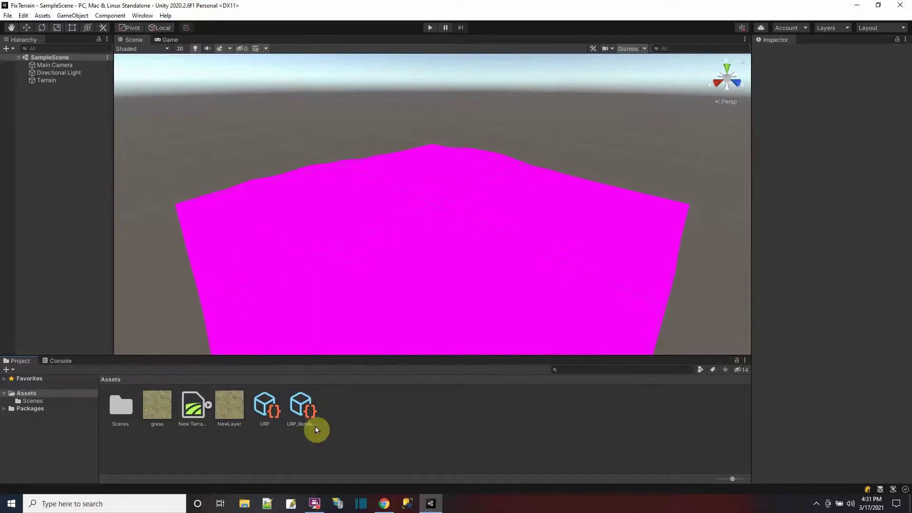
click(23, 16)
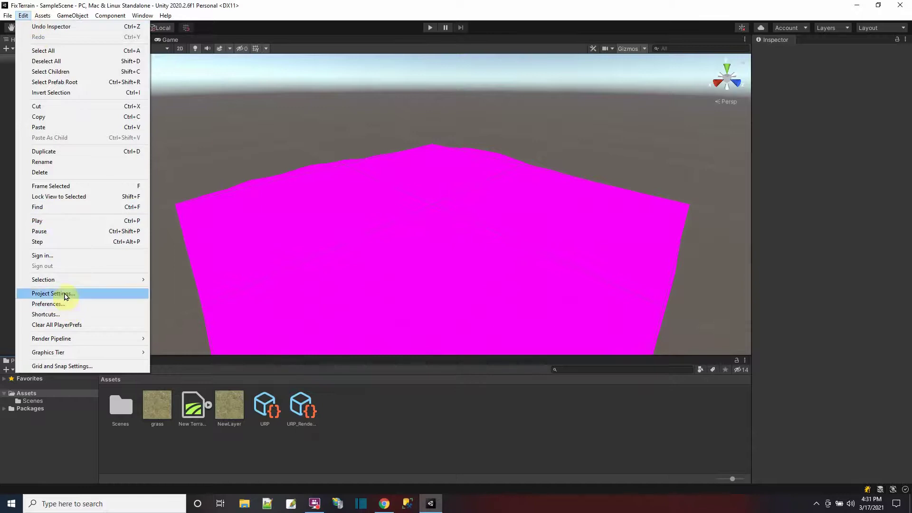
click(53, 294)
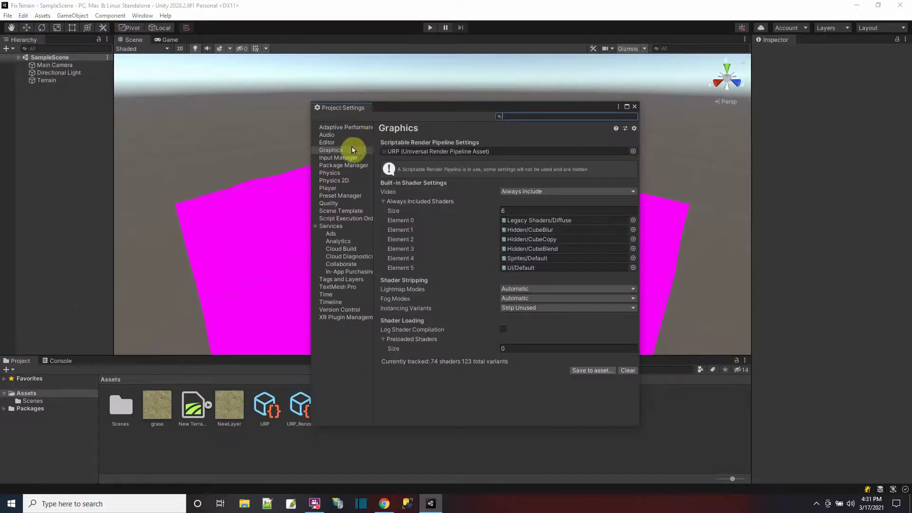
click(633, 151)
click(602, 174)
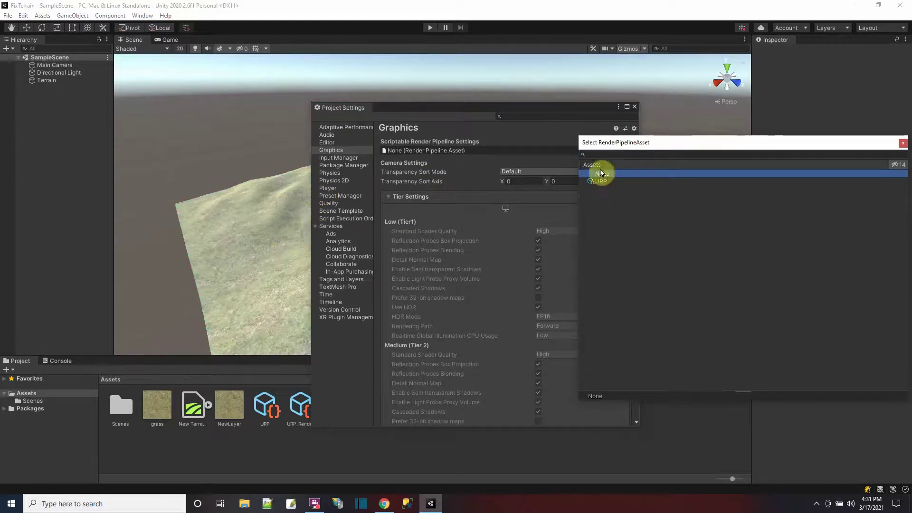
click(607, 183)
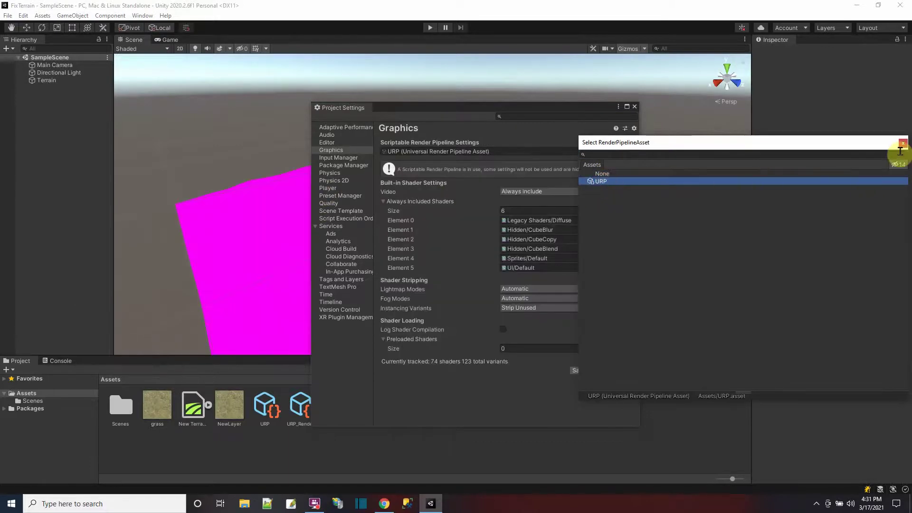
click(903, 144)
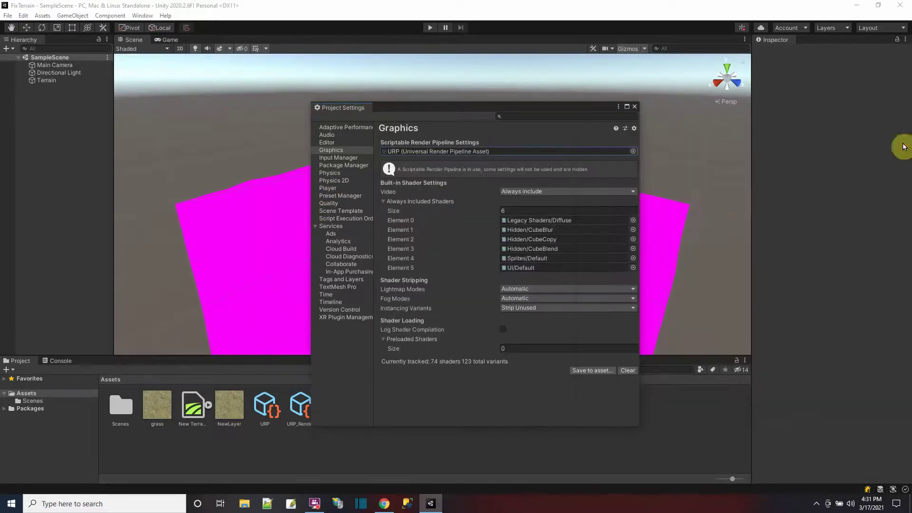
click(635, 107)
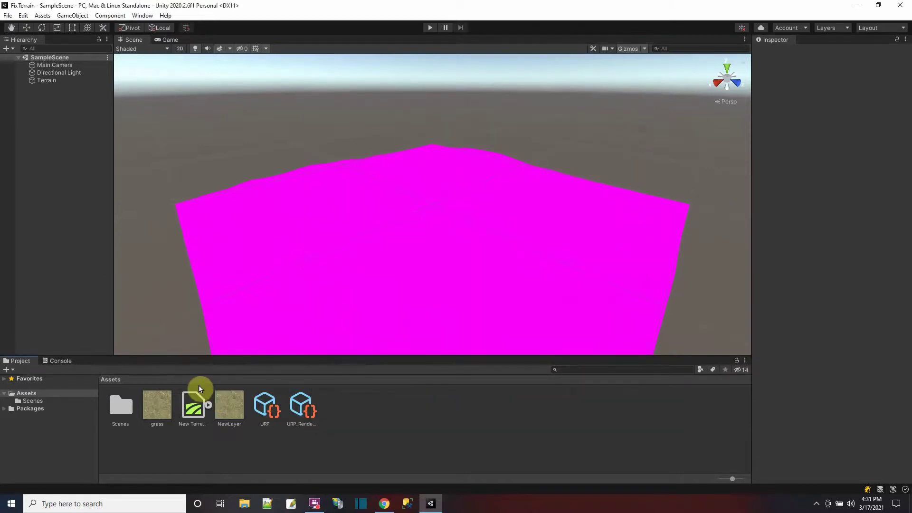
Run Upgrade Project Materials to UniversalRP Materials, proceed, and check the grassy terrain.
click(24, 15)
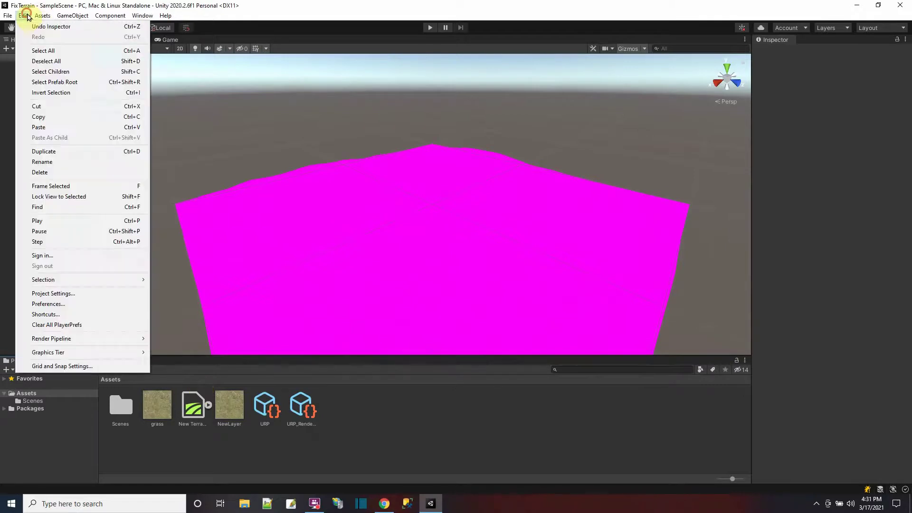
mouse_move(148, 339)
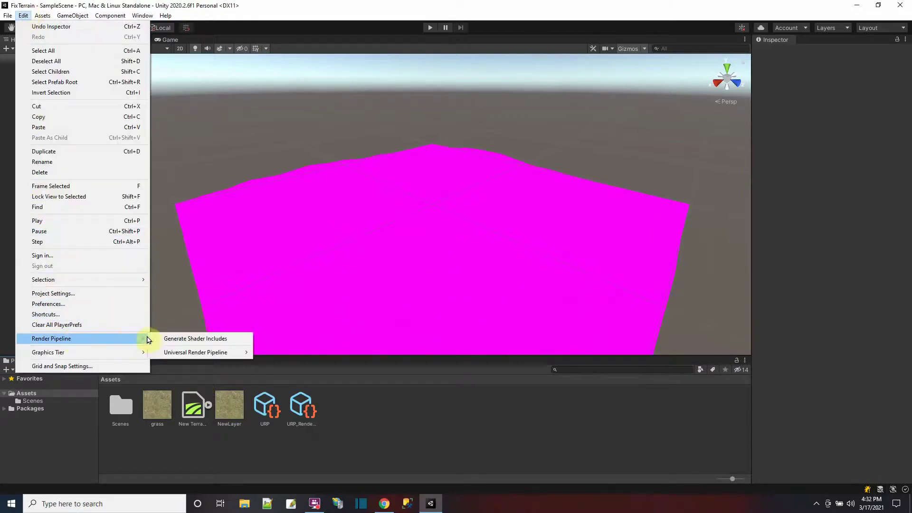
mouse_move(202, 356)
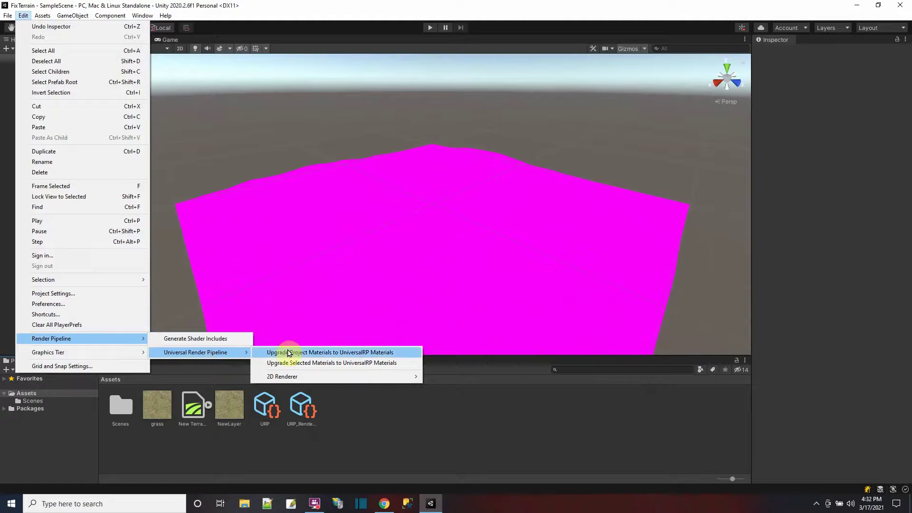
click(288, 353)
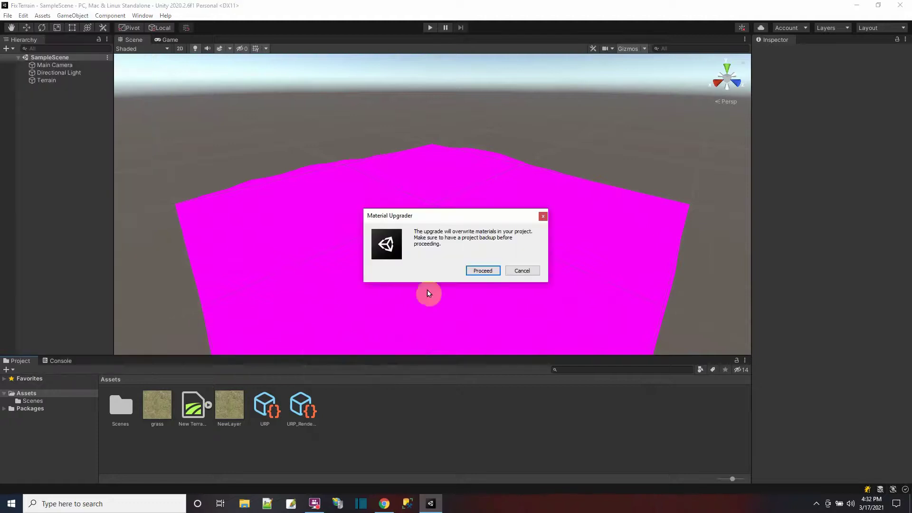
click(484, 271)
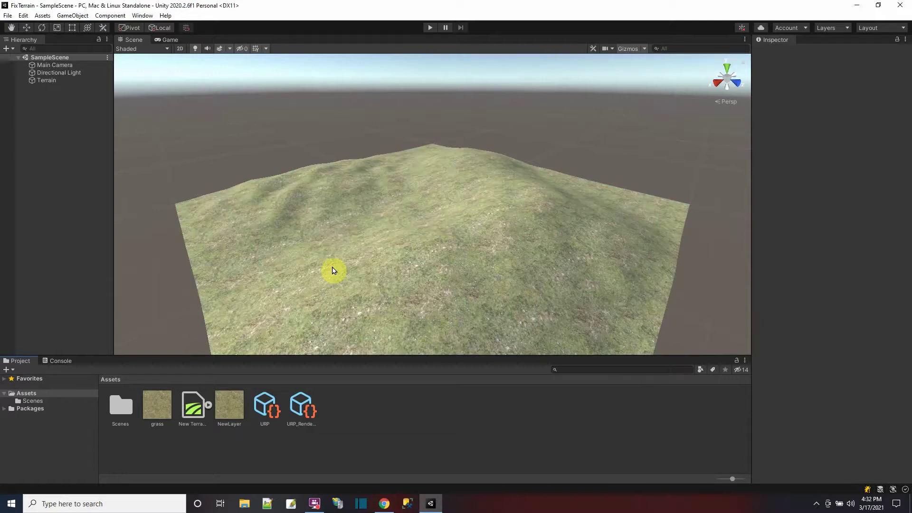
alt+drag(332, 271, 373, 226)
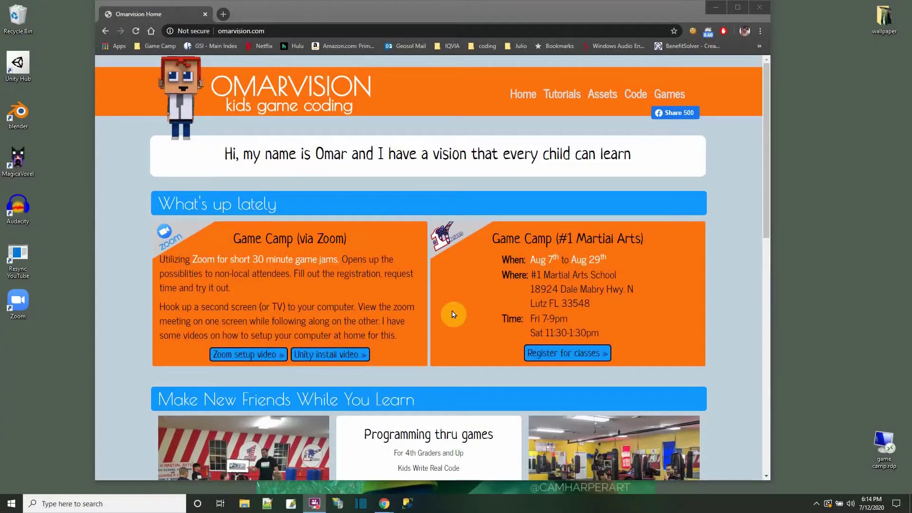
Go through Tutorials to the Omarvision Games page and browse camper games like Cat On A Ledge.
click(561, 95)
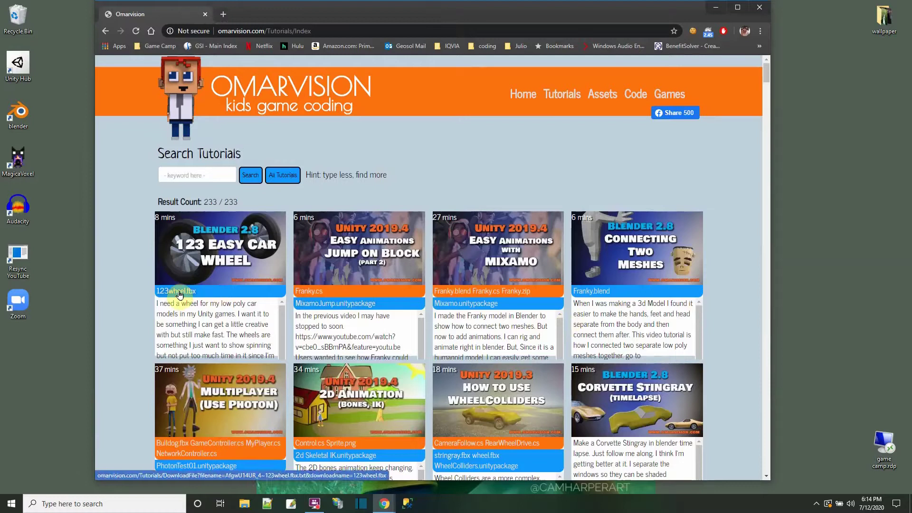
click(311, 295)
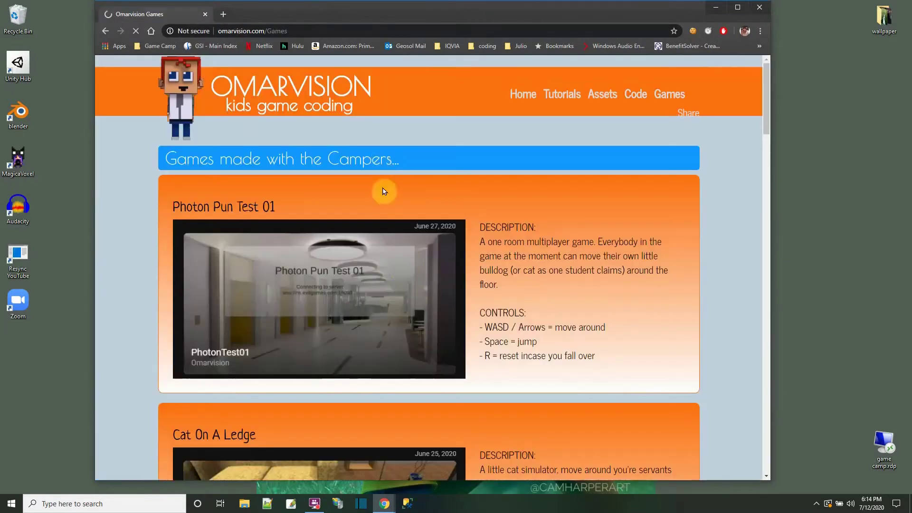
scroll(404, 276, down, 5)
scroll(404, 276, down, 7)
scroll(403, 275, up, 13)
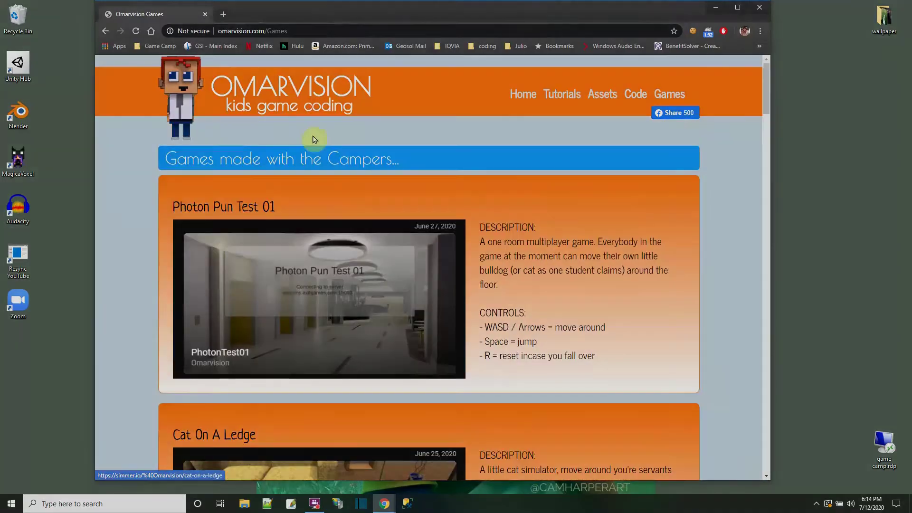